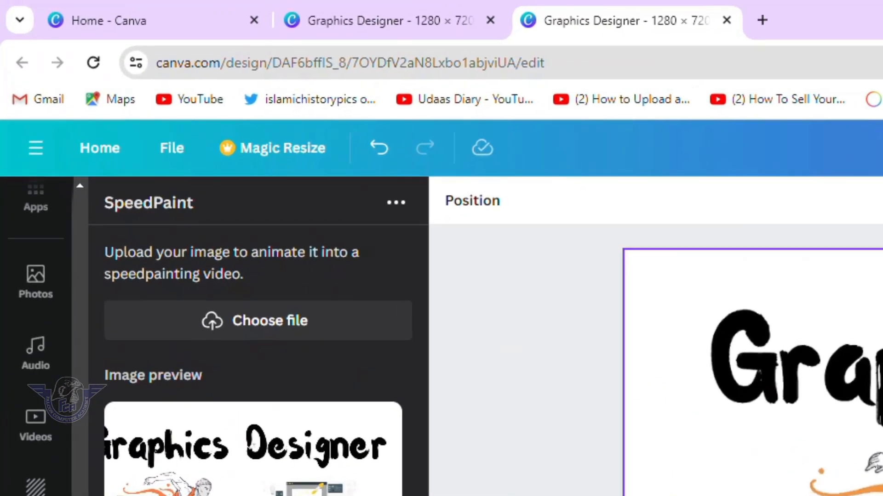
- Create a new blank design with a custom size of 1280 × 720 px
click(99, 149)
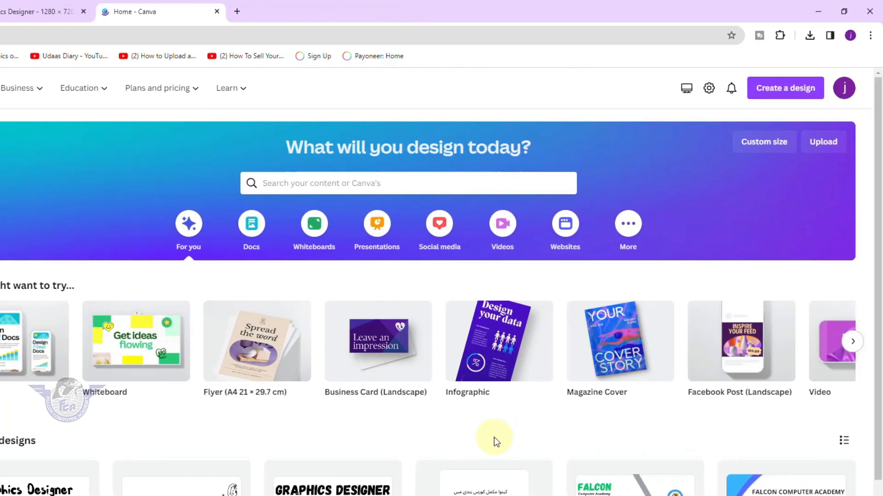
click(795, 94)
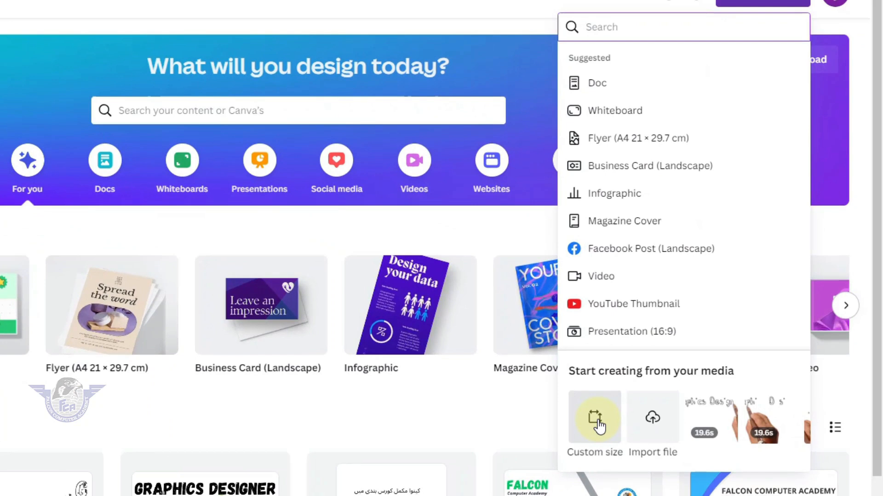
click(599, 427)
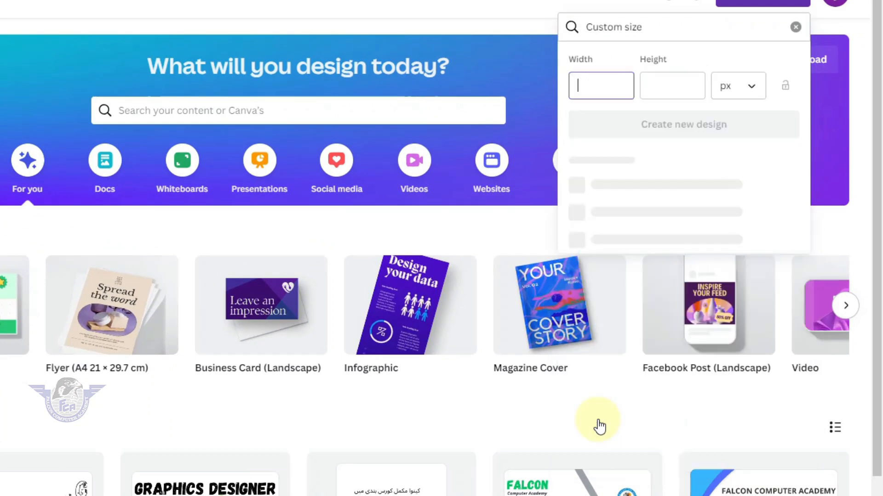
click(753, 89)
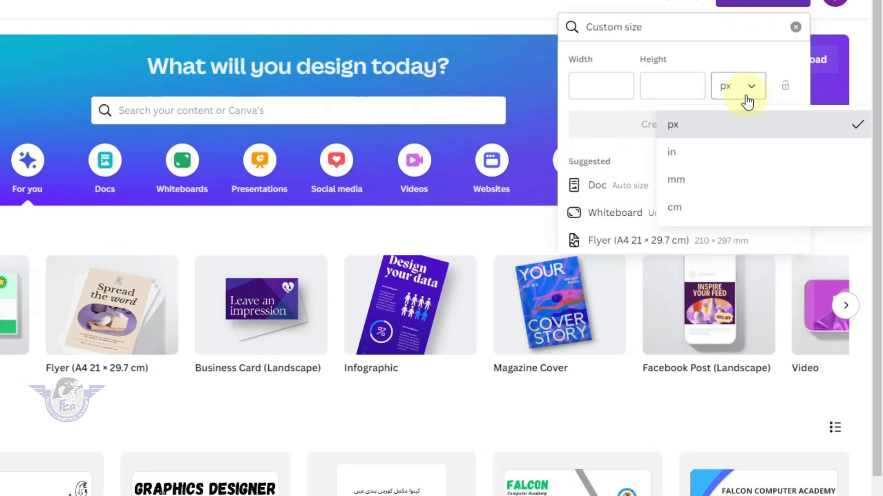
click(696, 135)
click(601, 85)
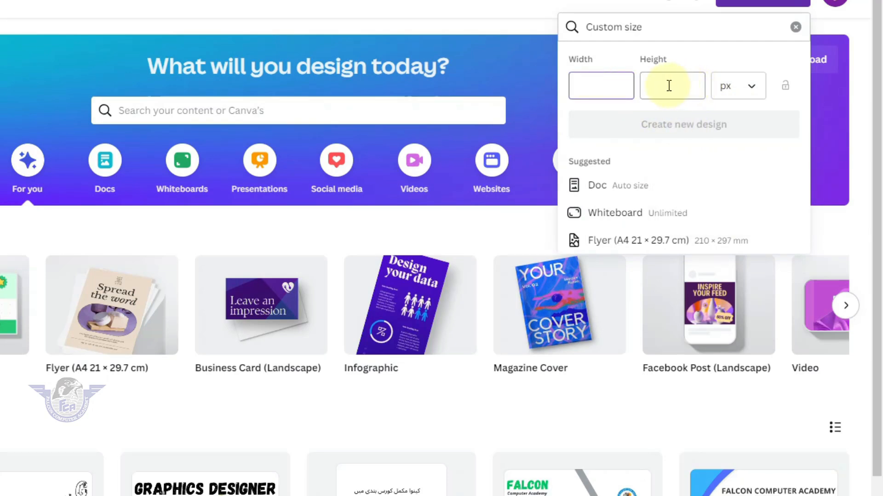
text(1280)
click(663, 89)
text(720)
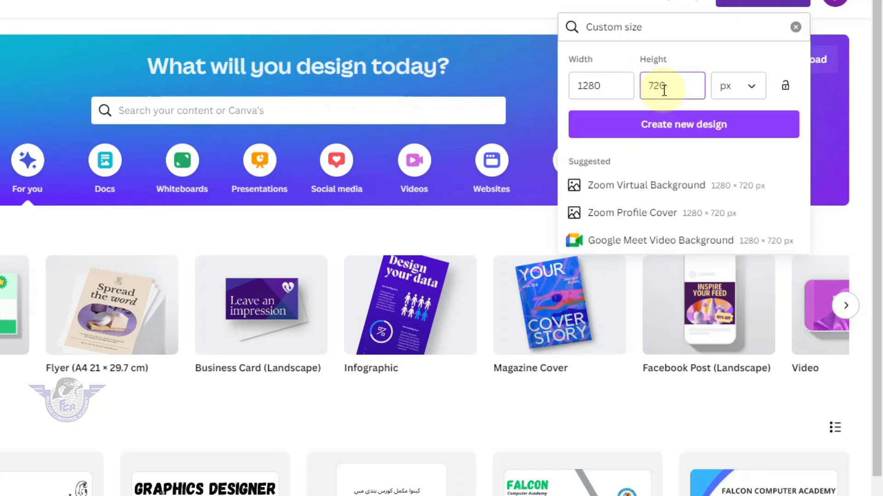
click(695, 134)
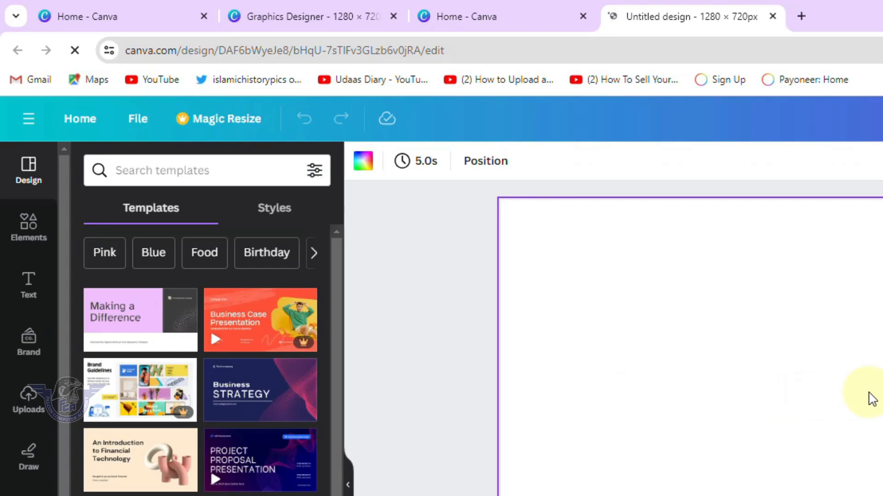
- Add a heading to the blank page with the text "Graphics and Designer"
click(27, 289)
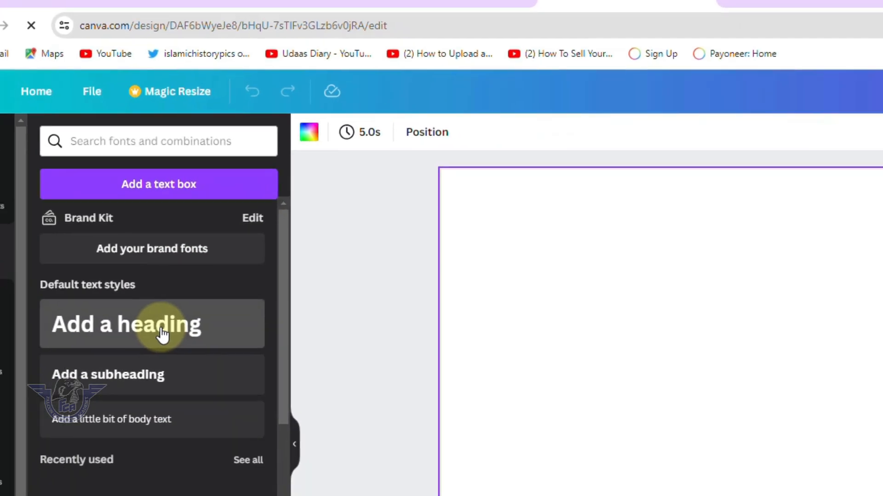
click(210, 371)
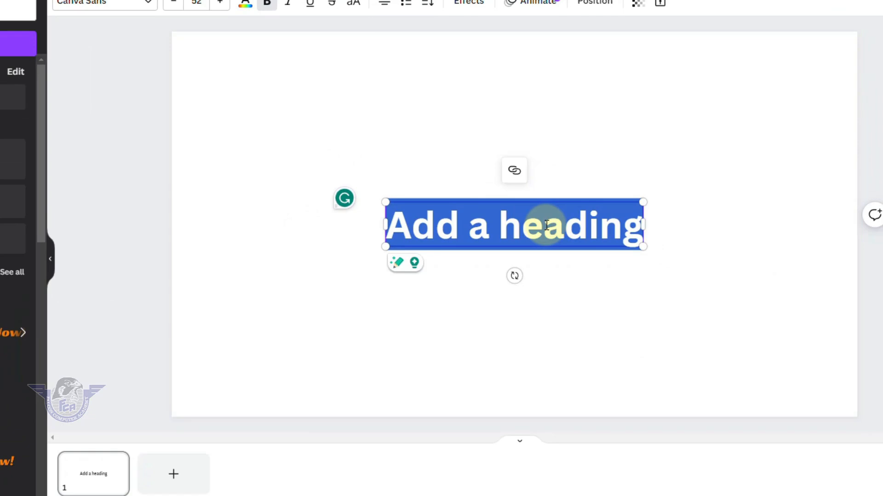
text(Graphic)
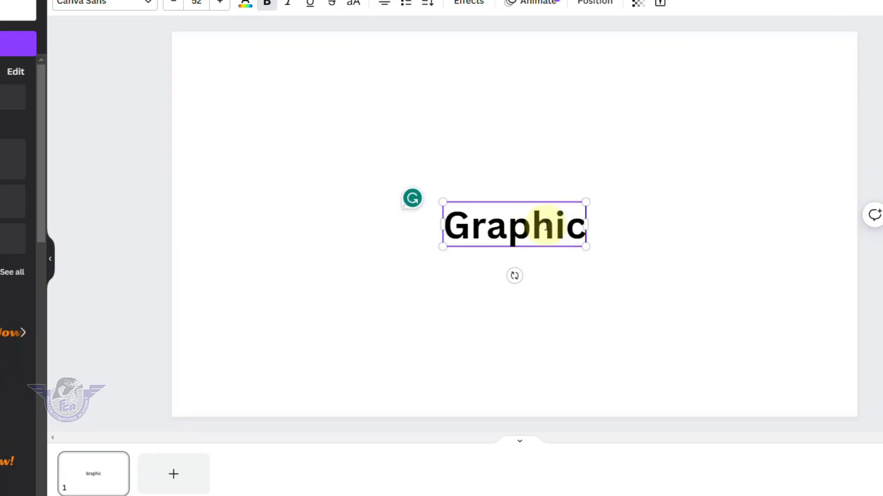
text(s and Desi)
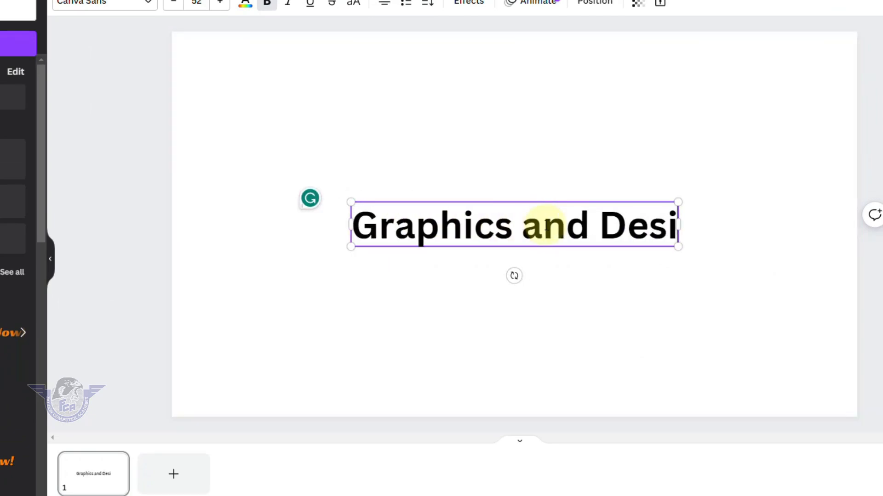
text(gning)
key(BackSpace)
key(BackSpace)
key(BackSpace)
text(er)
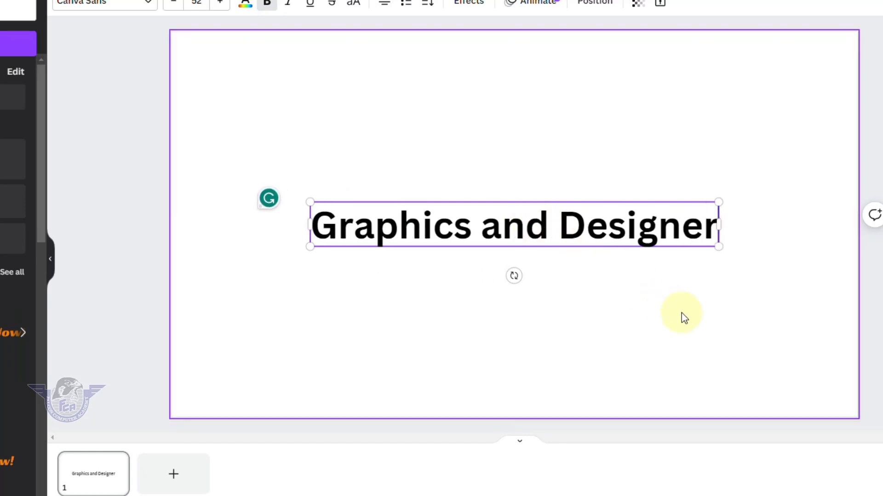
- Move the heading to the upper part of the page and enlarge it to a font size of about 79.2
click(566, 254)
drag(536, 234, 544, 91)
click(221, 5)
click(221, 5)
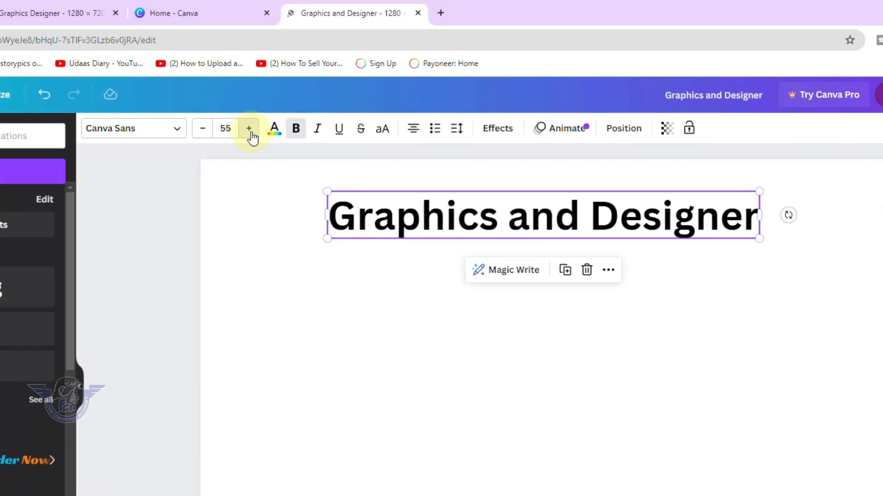
click(248, 129)
drag(310, 241, 215, 273)
drag(768, 250, 797, 264)
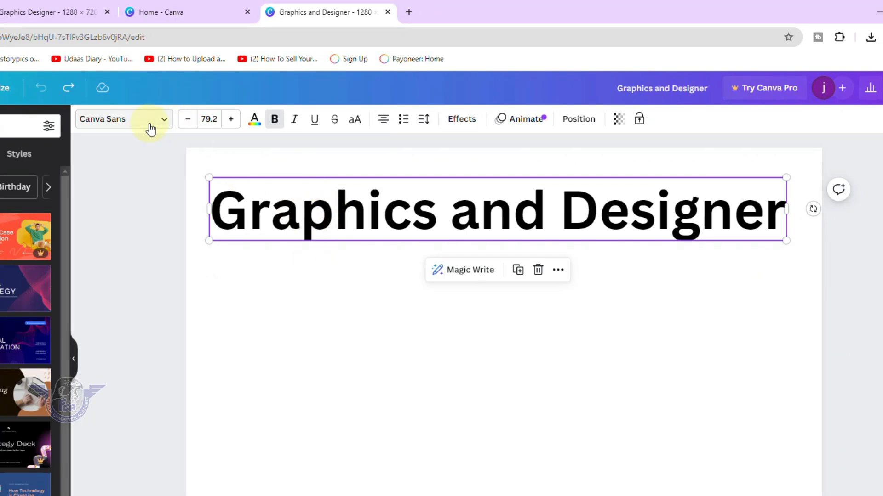
- Change the heading's font to Waterlily and stretch it across the page to a font size of about 104
click(151, 125)
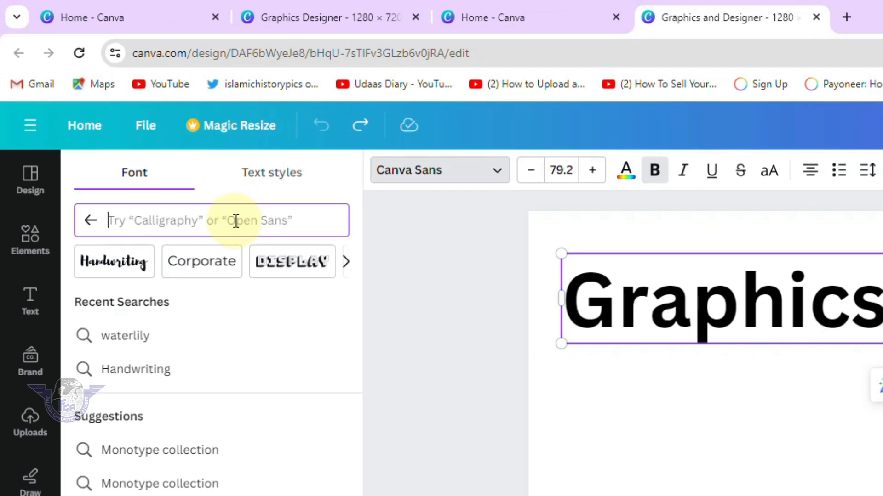
text(wate)
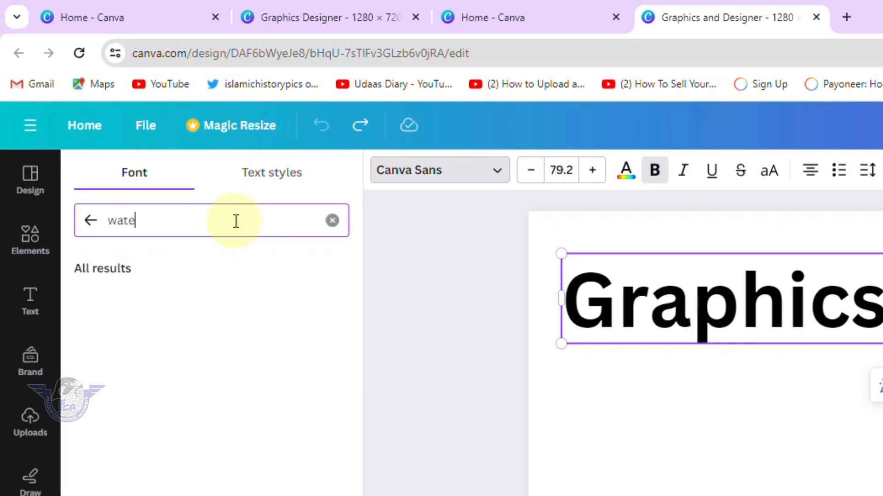
text(rlilly)
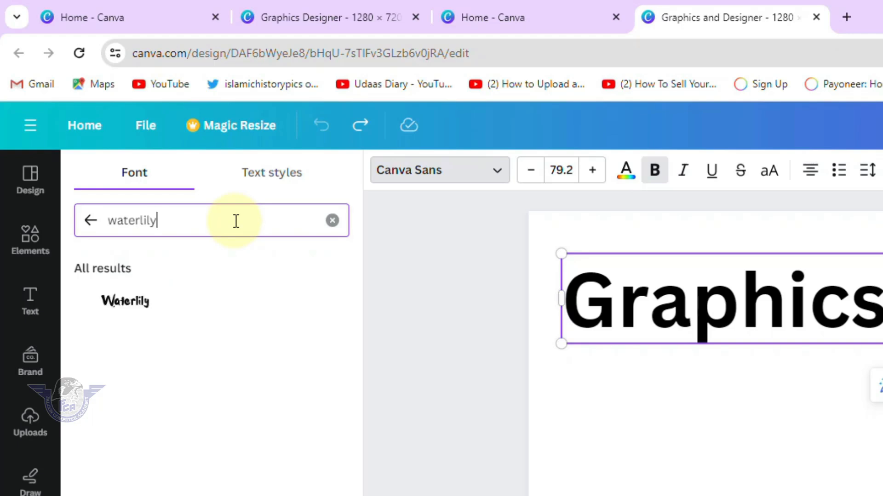
click(141, 309)
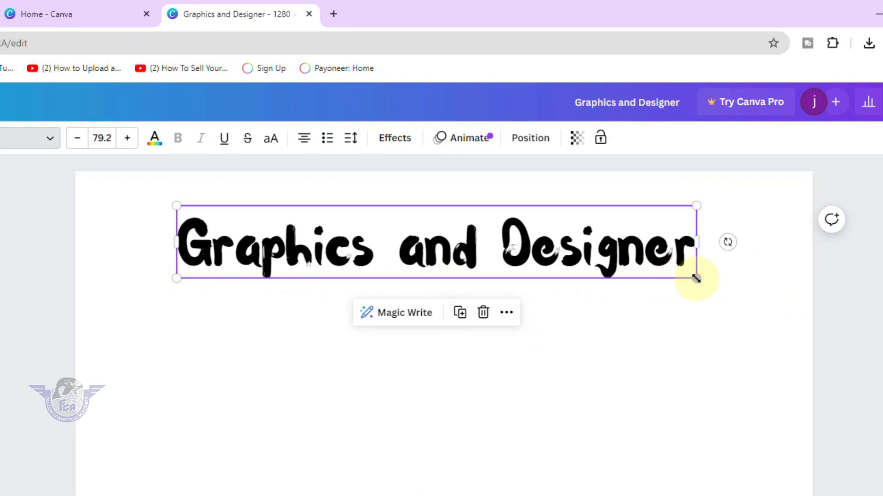
drag(723, 289, 781, 307)
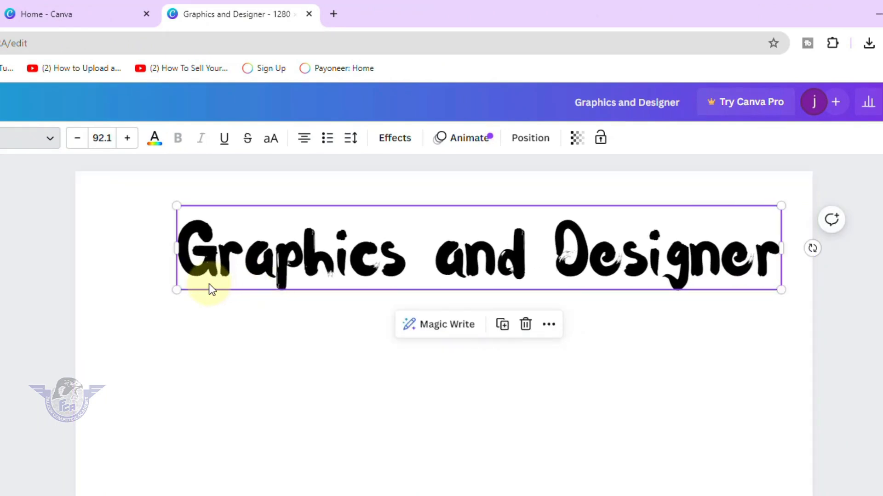
drag(181, 291, 103, 316)
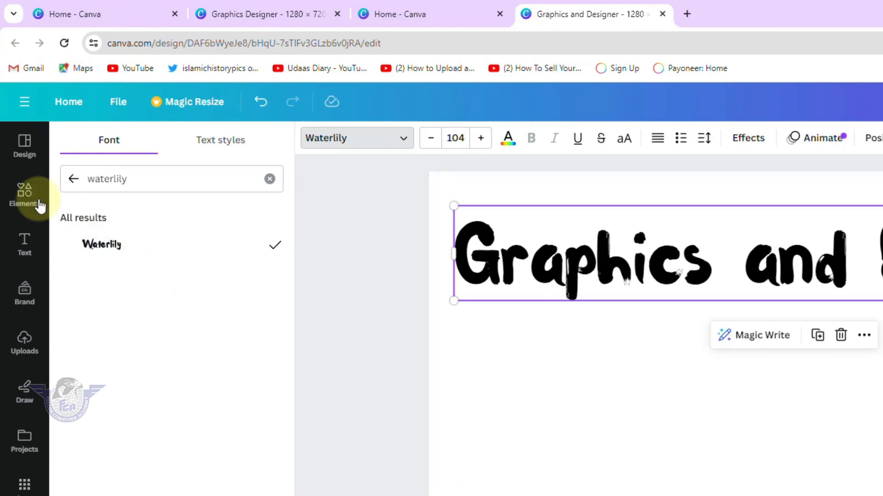
- Search the elements library for "graphics designer" and show all matching graphics
click(24, 193)
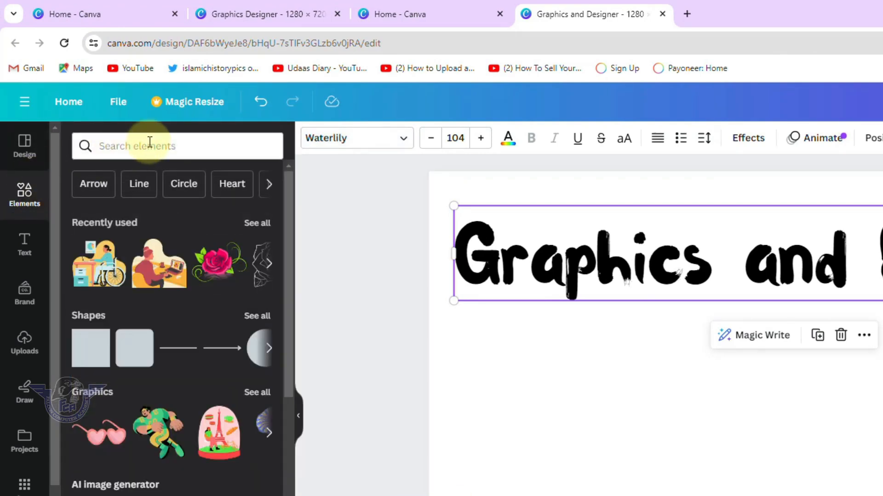
click(150, 142)
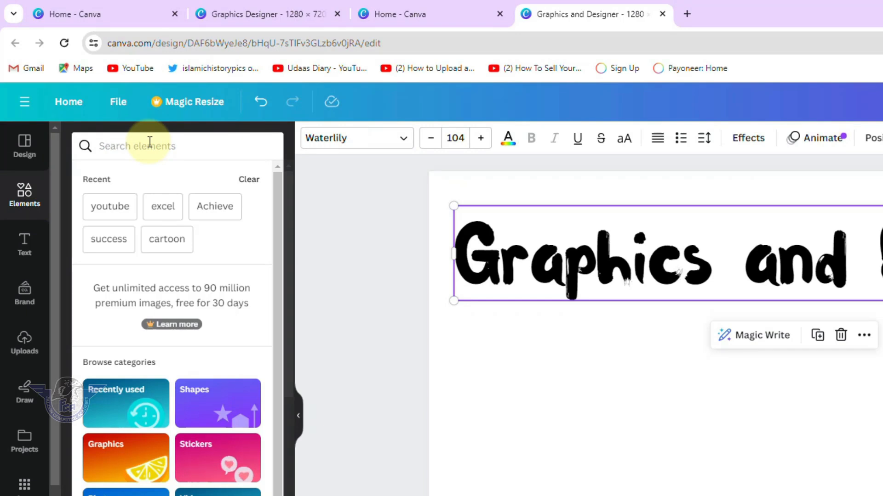
text(graphi)
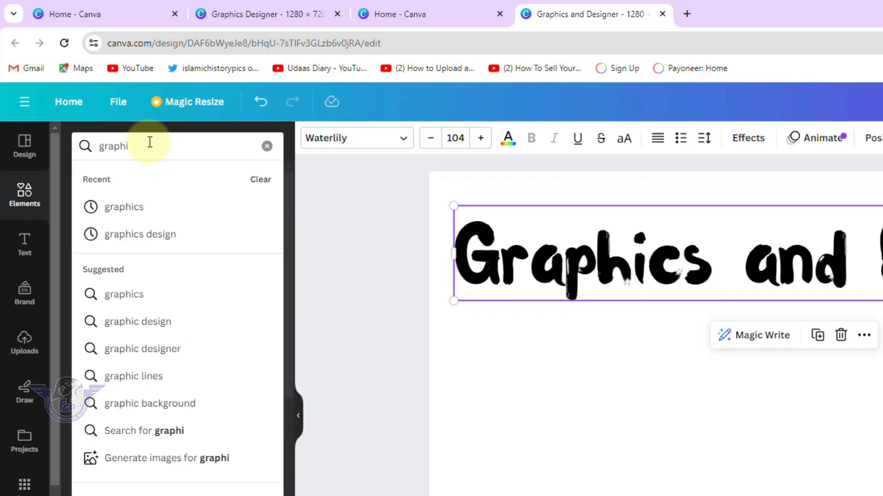
text(cs desi)
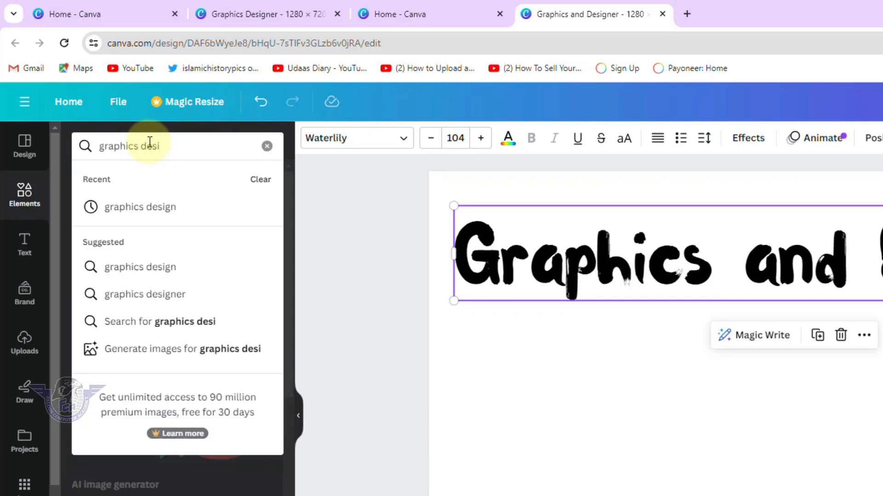
text(gner)
key(Return)
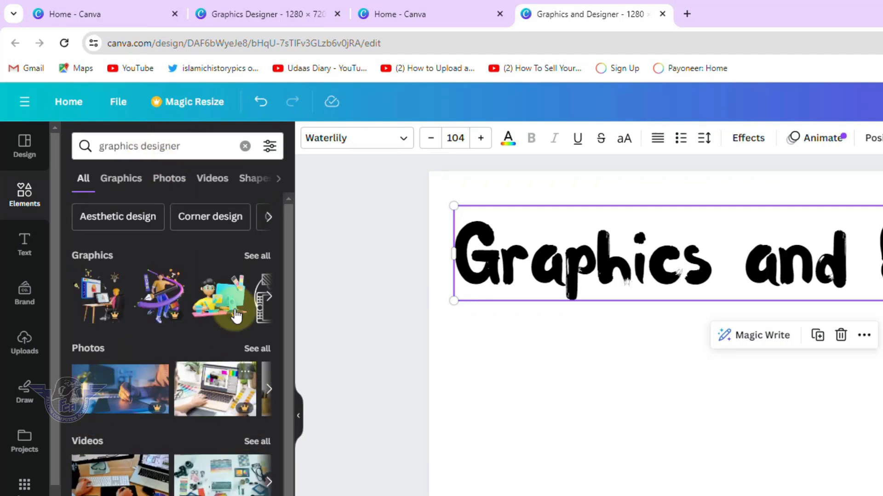
click(257, 256)
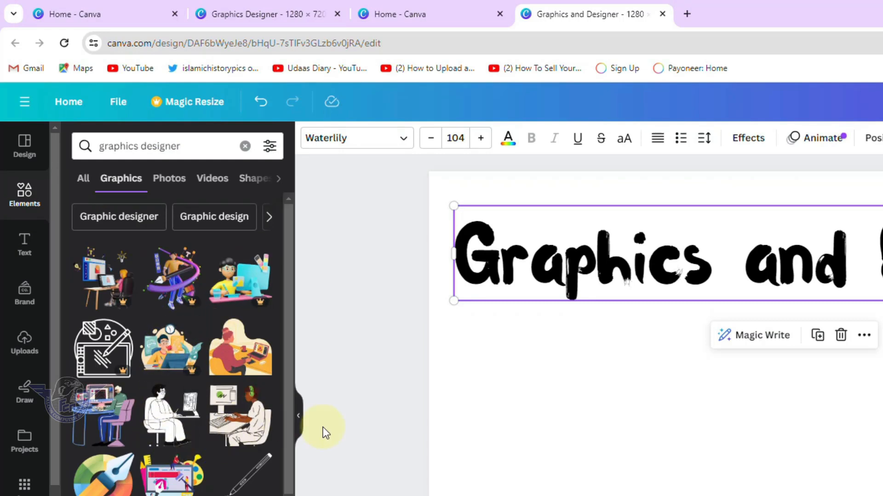
click(235, 360)
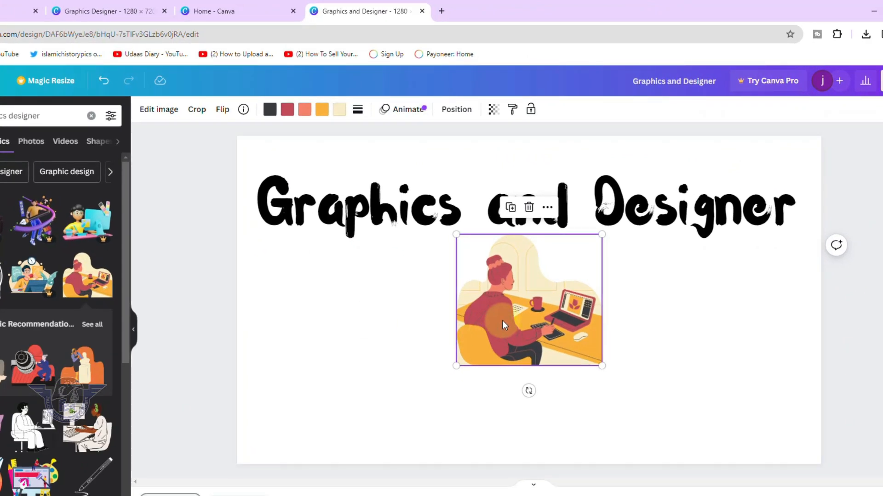
drag(512, 324, 348, 351)
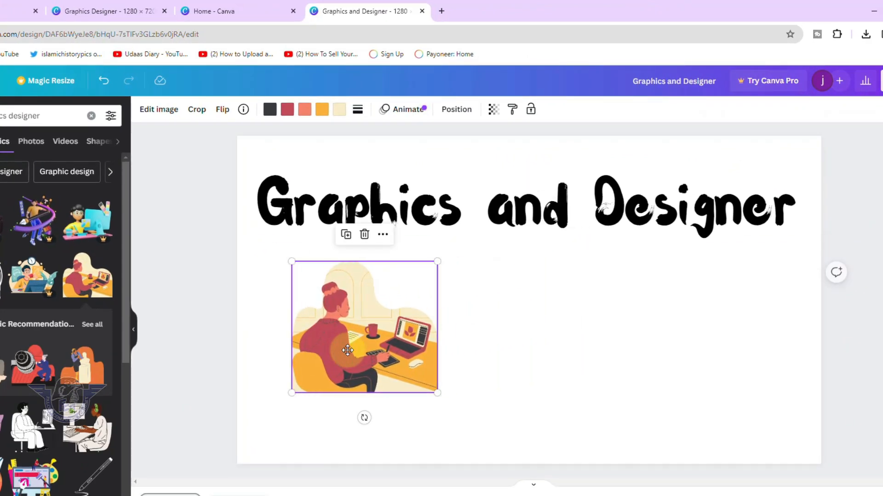
key(Delete)
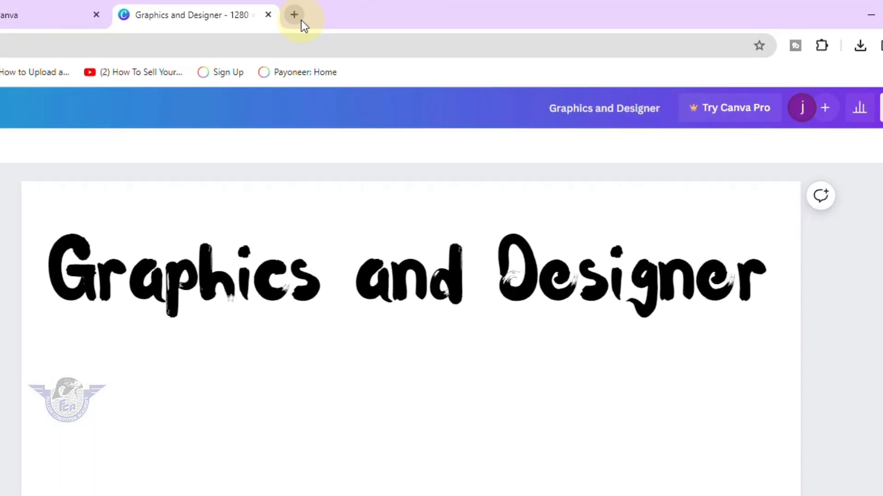
click(441, 10)
click(235, 43)
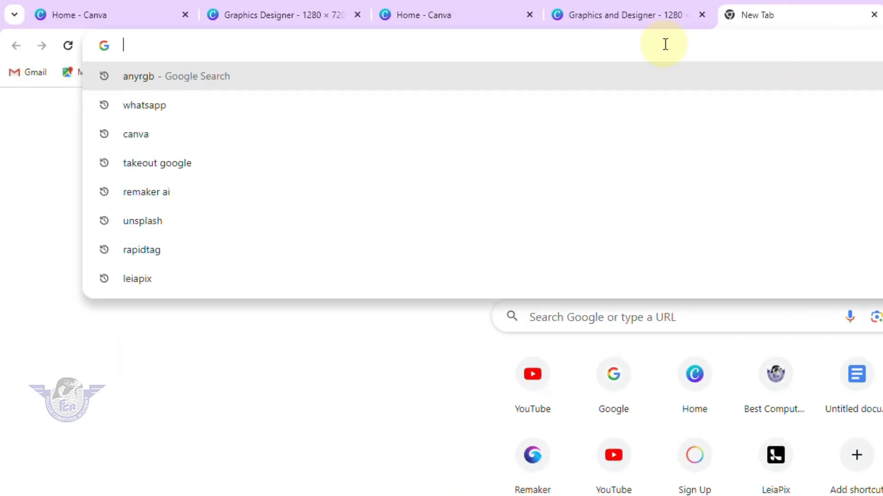
text(www.)
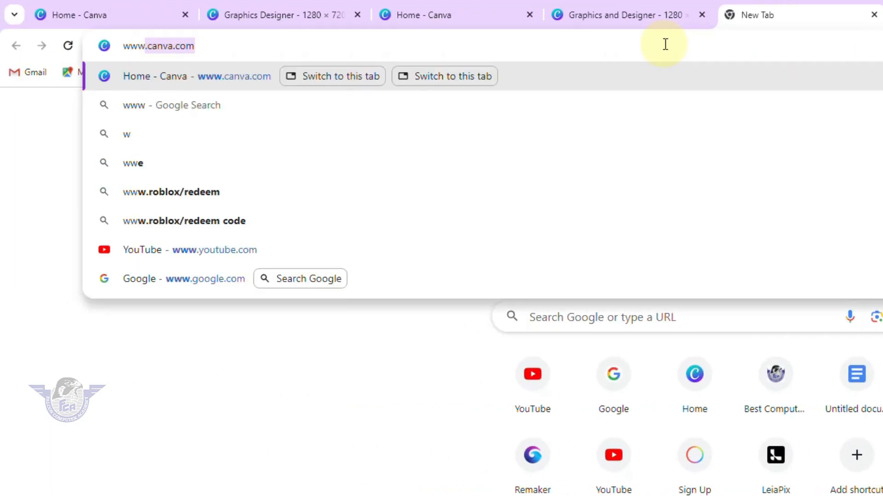
text(anyg)
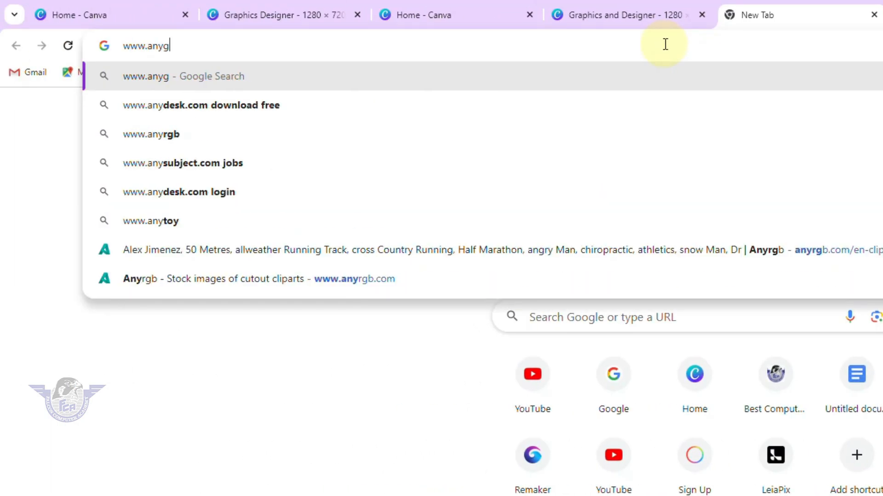
key(BackSpace)
text(rgb.com)
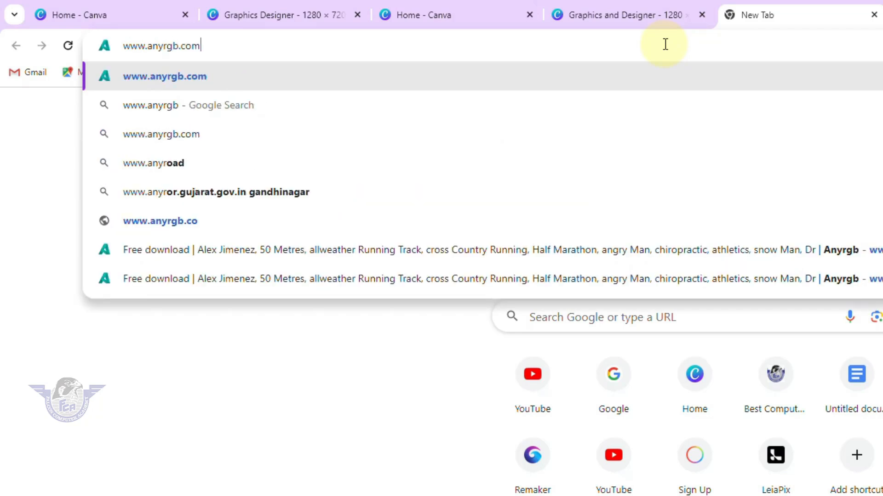
key(Return)
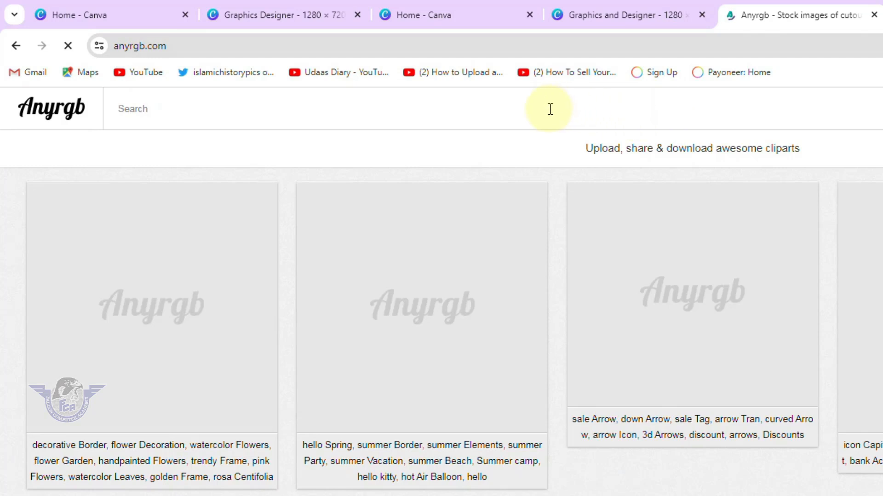
- Search the Anyrgb site for "graphics designer" clipart
click(550, 109)
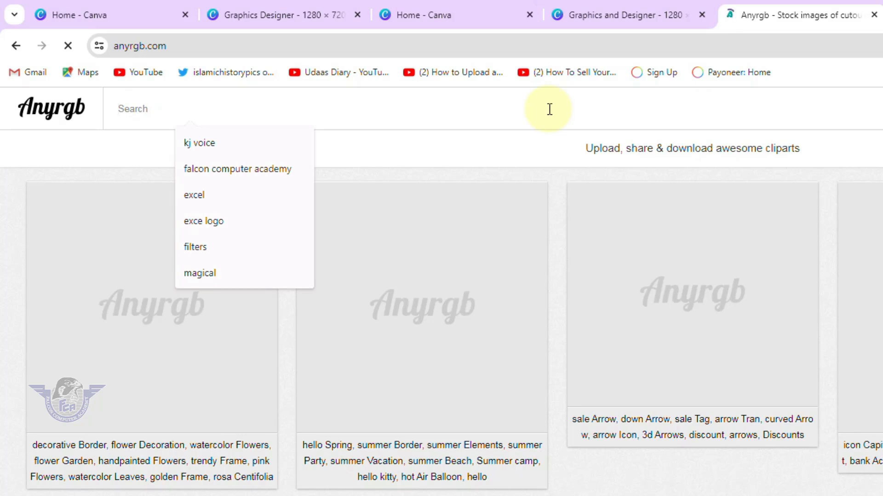
text(graphi)
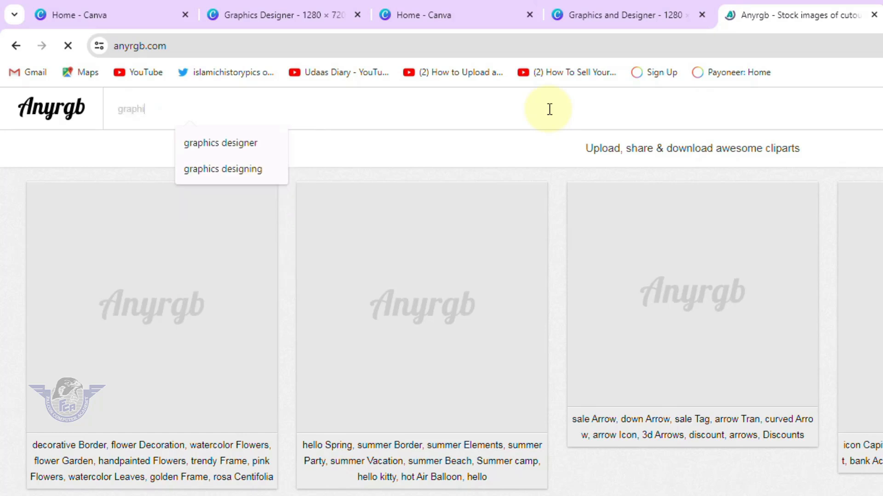
text(er)
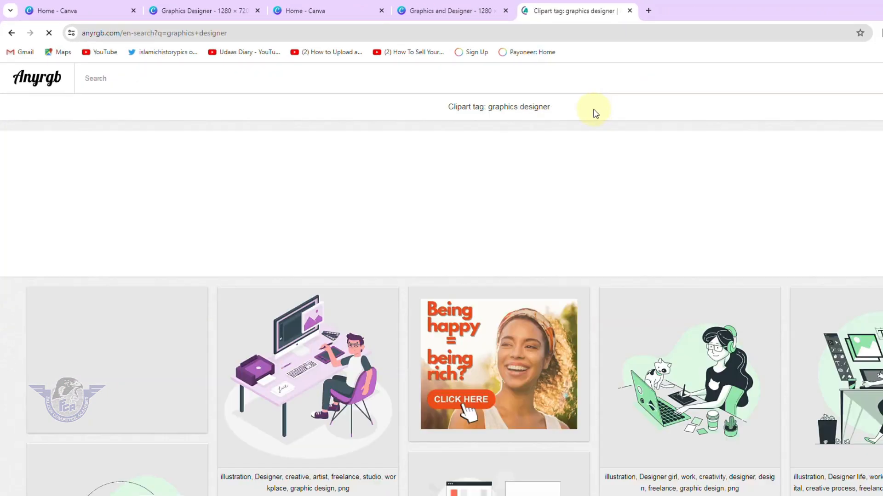
- Open the clipart of the seated designer in an orange shirt and download its 3000×3000px version, dismissing the ad
scroll(636, 292, down, 5)
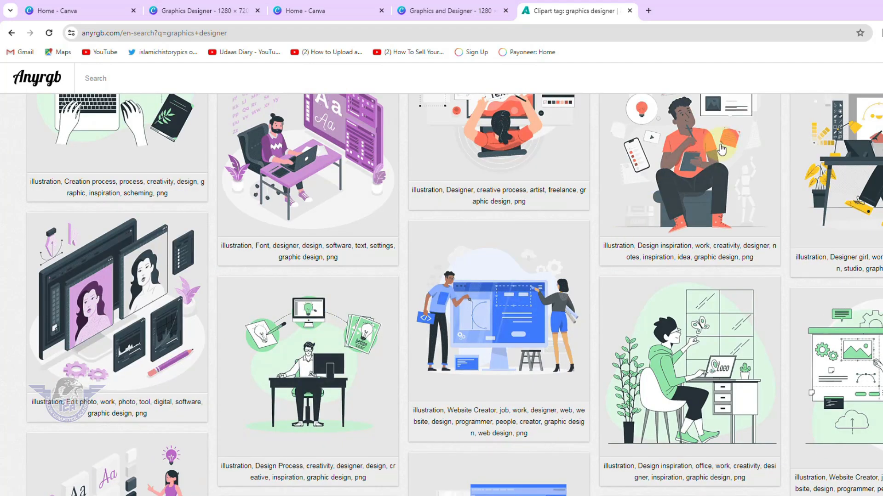
click(693, 162)
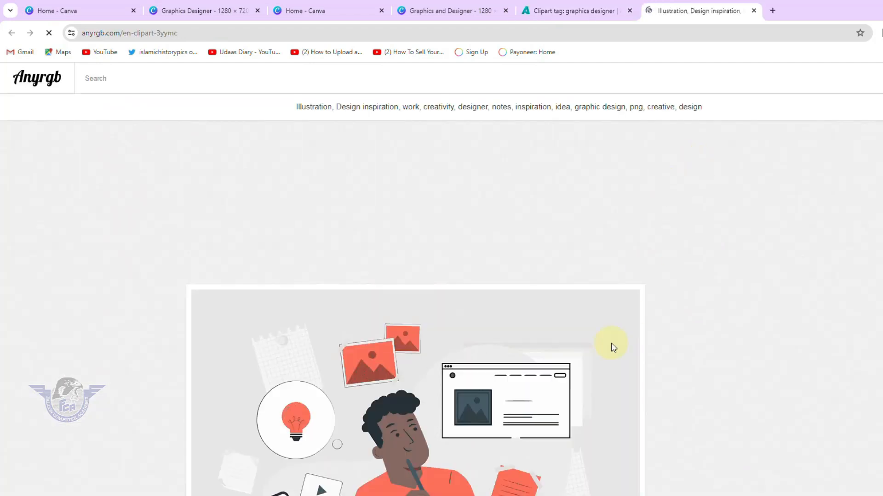
scroll(516, 432, down, 10)
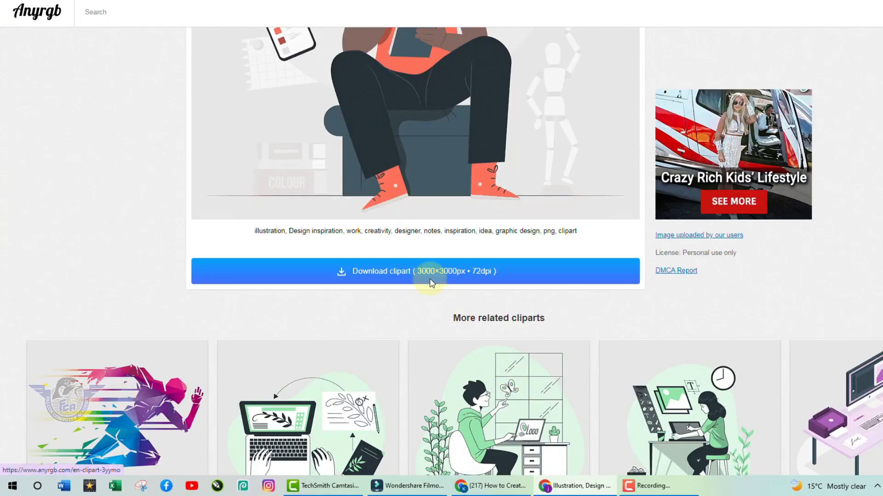
click(407, 274)
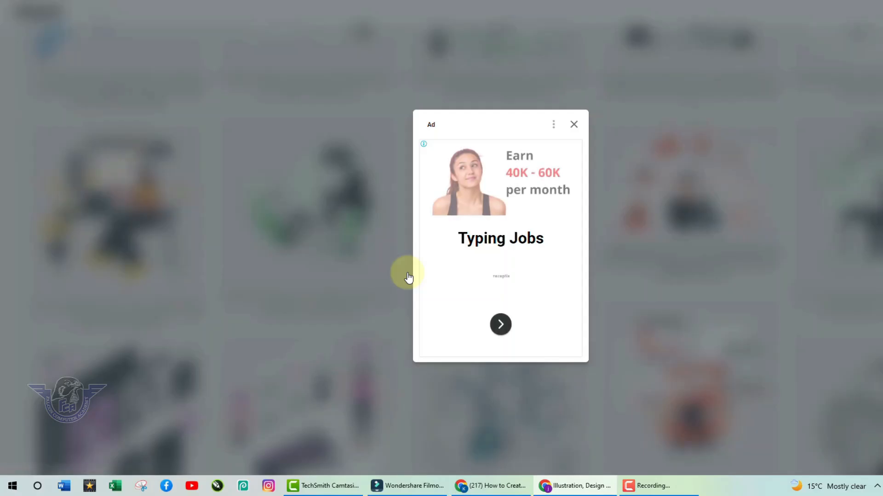
click(573, 125)
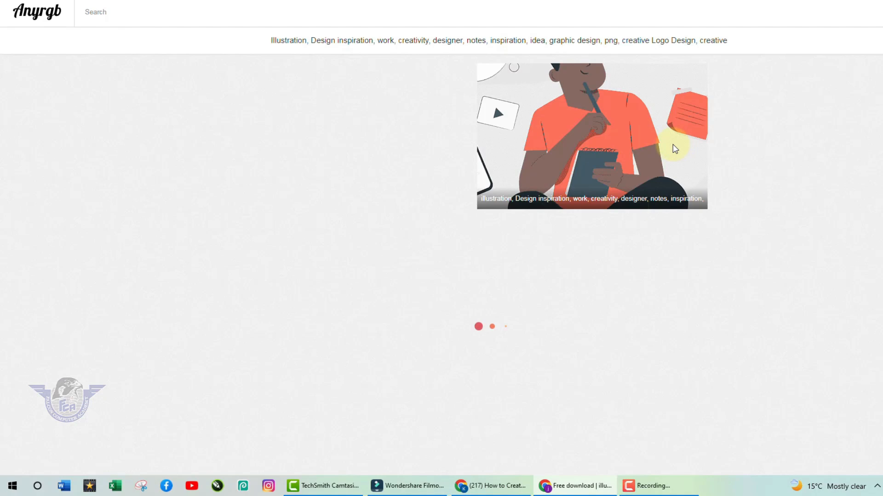
click(470, 284)
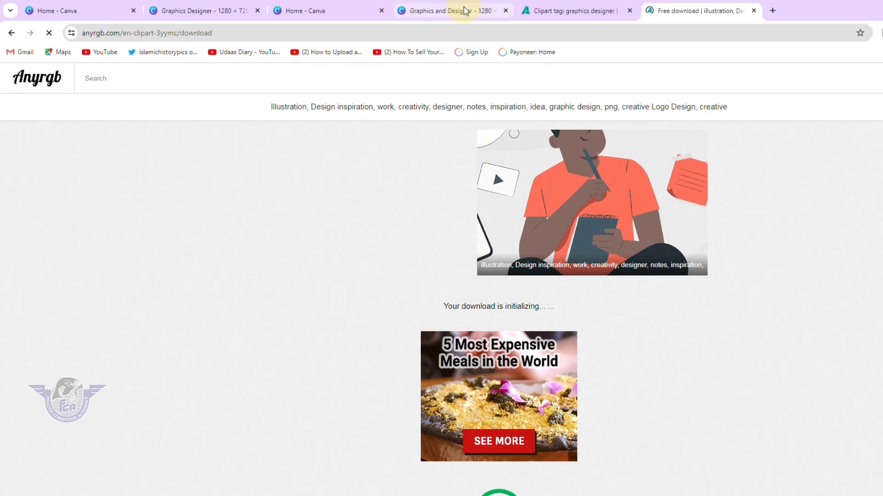
- Switch to the "Graphics and Designer" design in Canva and upload the downloaded clipart anyrgb.com (12).png
click(465, 11)
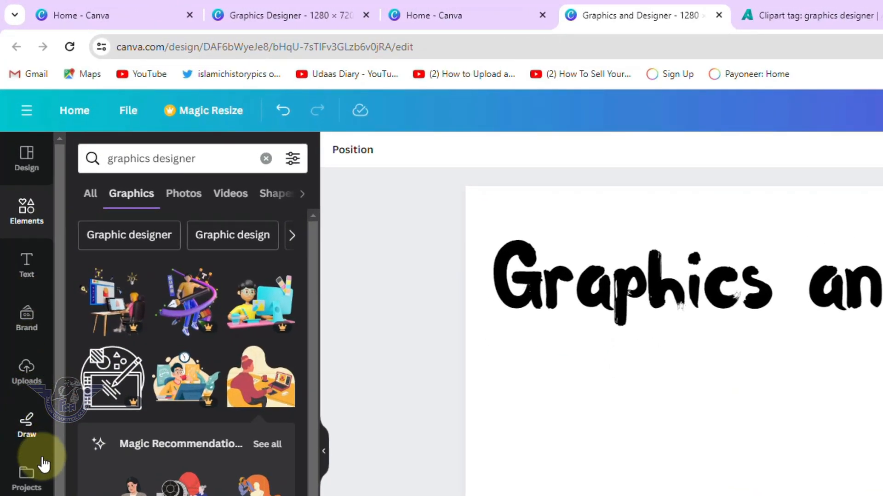
click(27, 372)
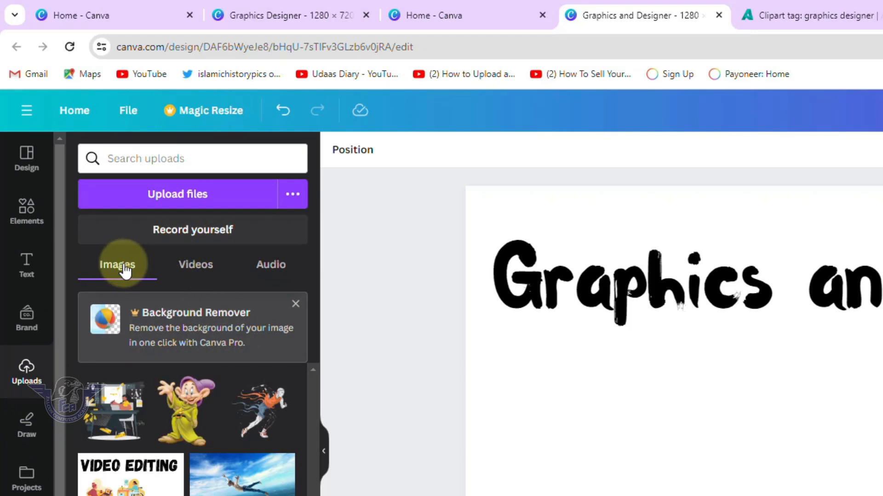
click(213, 199)
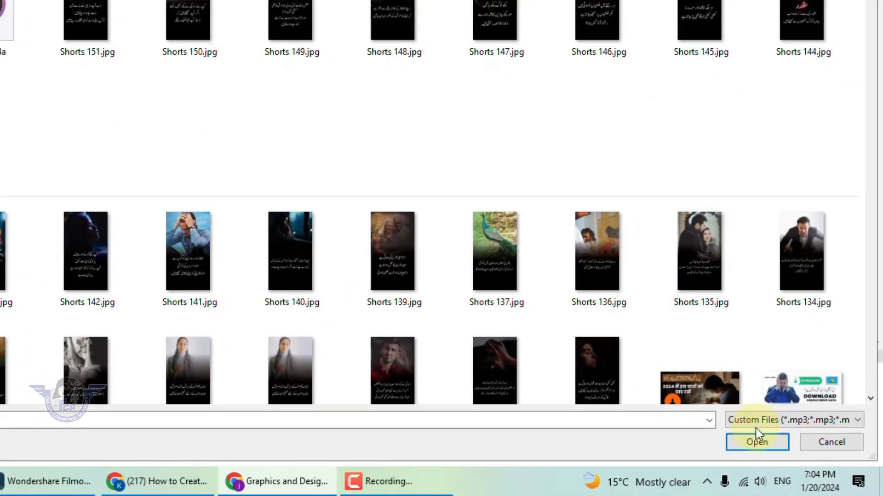
click(749, 442)
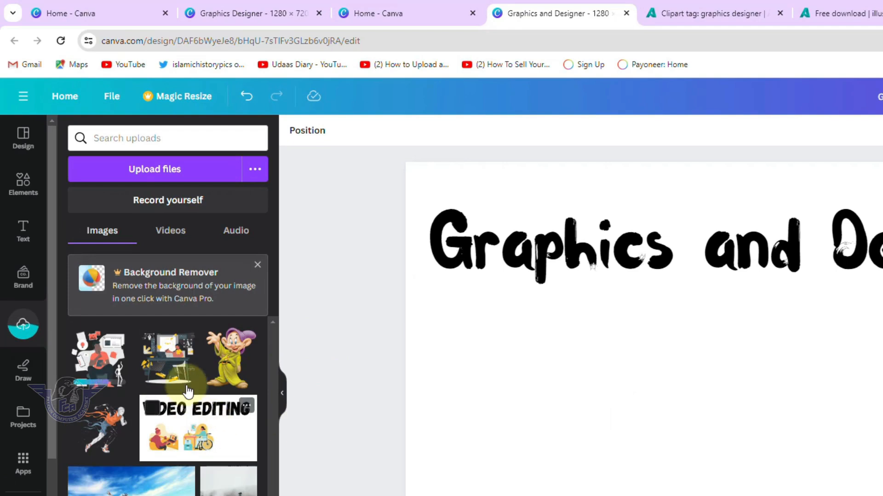
- Upload the images anyrgb.com (11).png and anyrgb.com (9).png from the Downloads folder
click(156, 169)
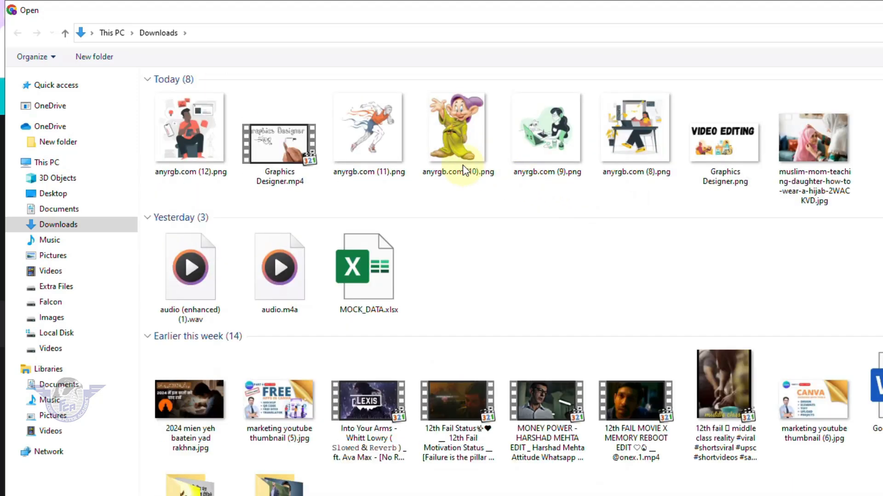
click(368, 167)
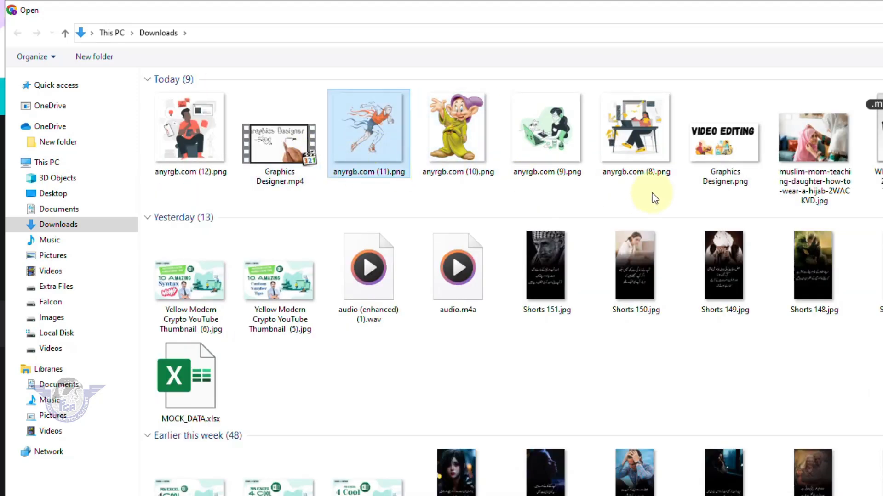
ctrl+click(555, 159)
ctrl+click(553, 154)
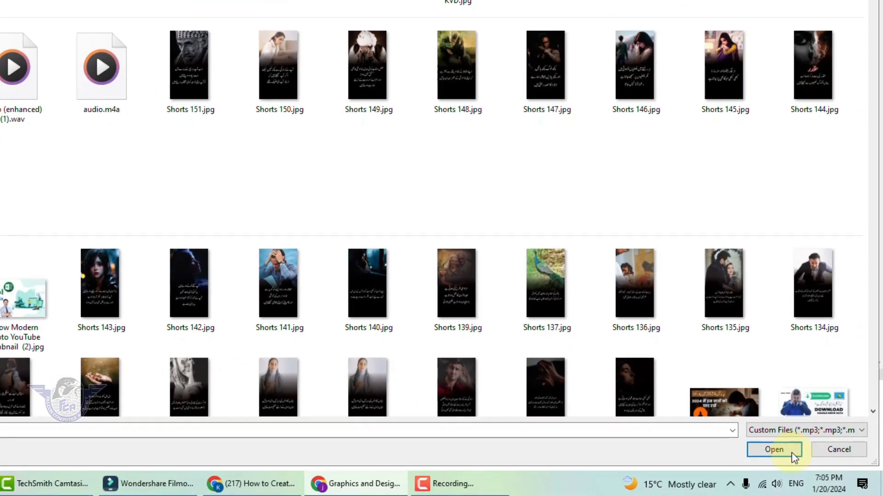
click(791, 452)
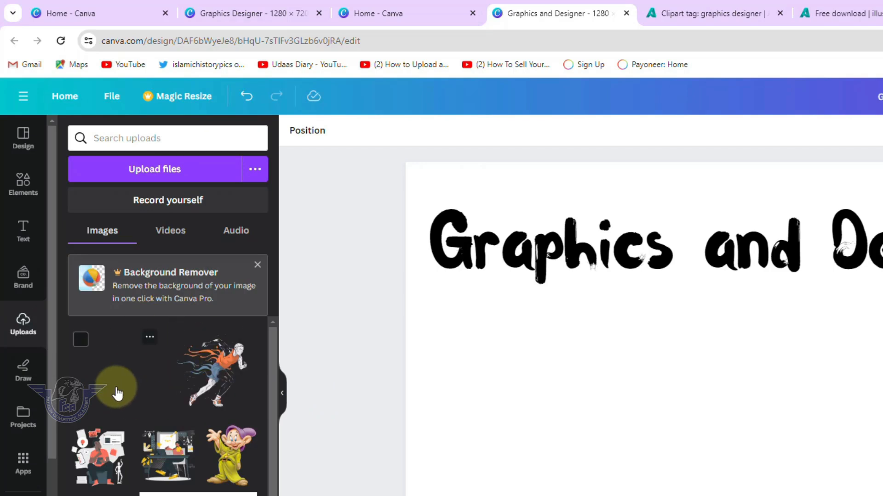
- Add the seated designer clipart to the page, shrink it and place it under the word "Designer"
click(96, 455)
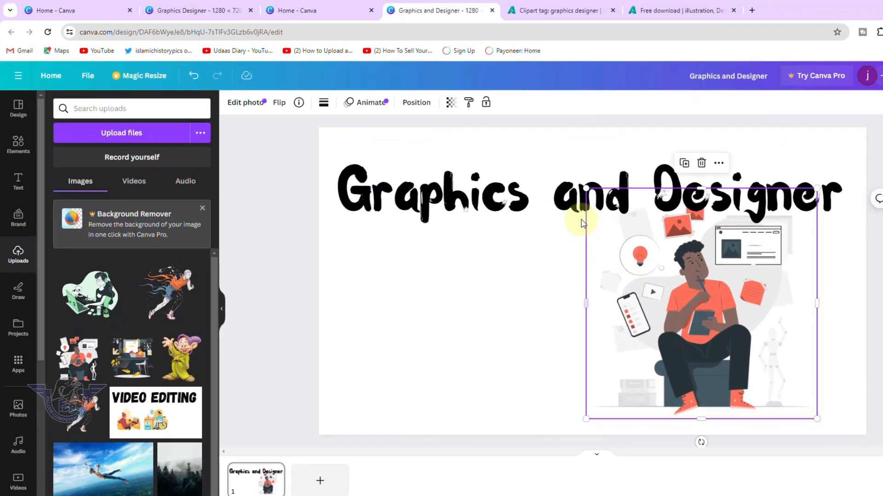
drag(586, 189, 655, 258)
drag(725, 344, 726, 330)
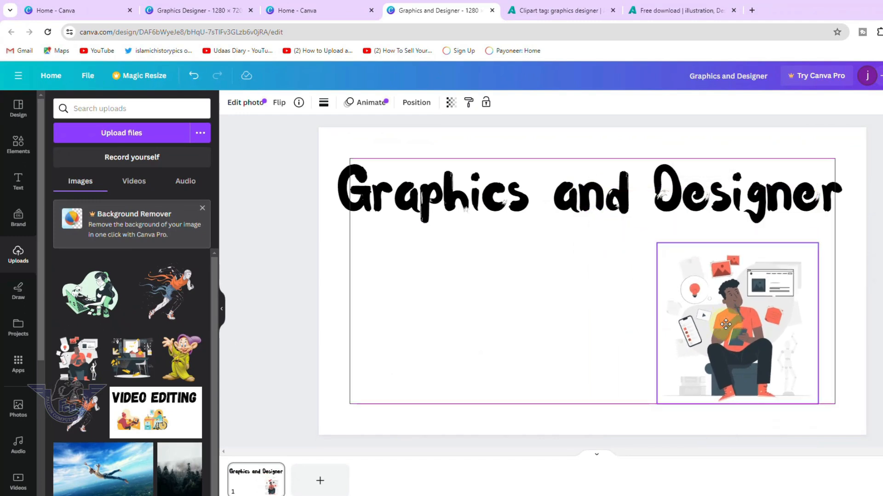
- Add the running man clipart, place it under the word "Graphics" and enlarge it slightly
click(174, 299)
drag(618, 289, 472, 324)
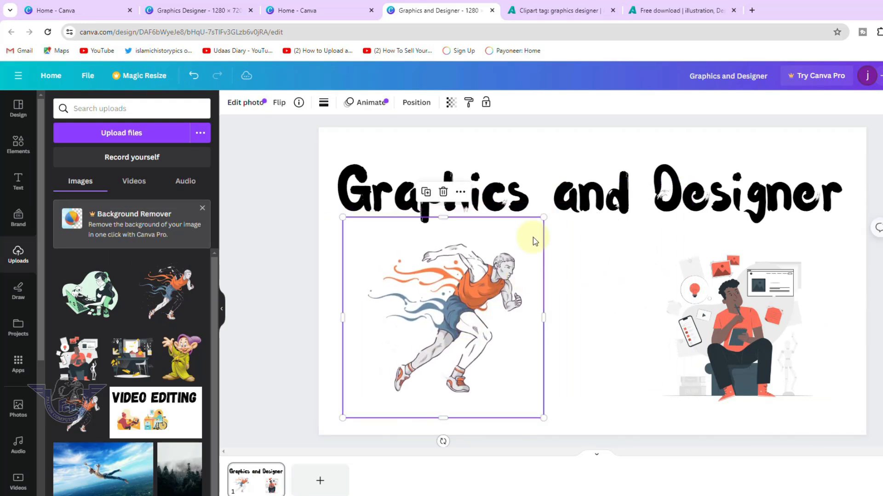
drag(545, 217, 566, 200)
- Move the seated designer clipart up and enlarge it below the heading, and shift the running man slightly down
drag(745, 299, 740, 273)
drag(655, 375, 613, 418)
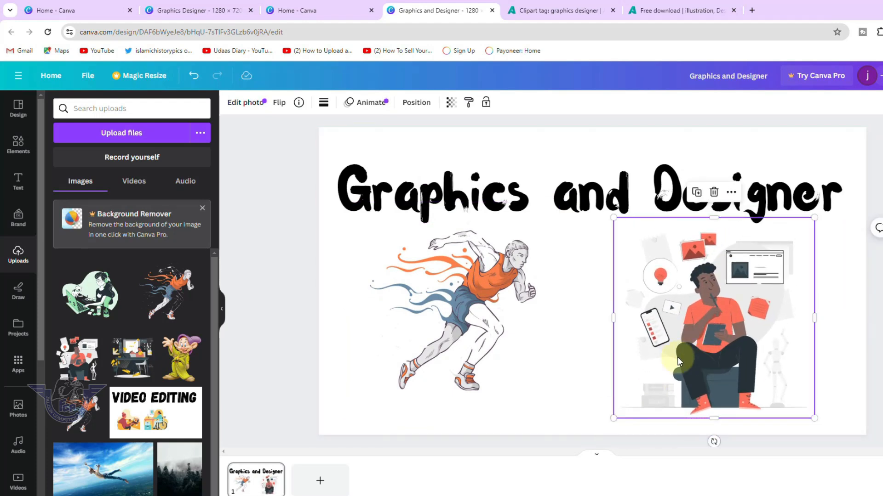
drag(478, 292, 478, 300)
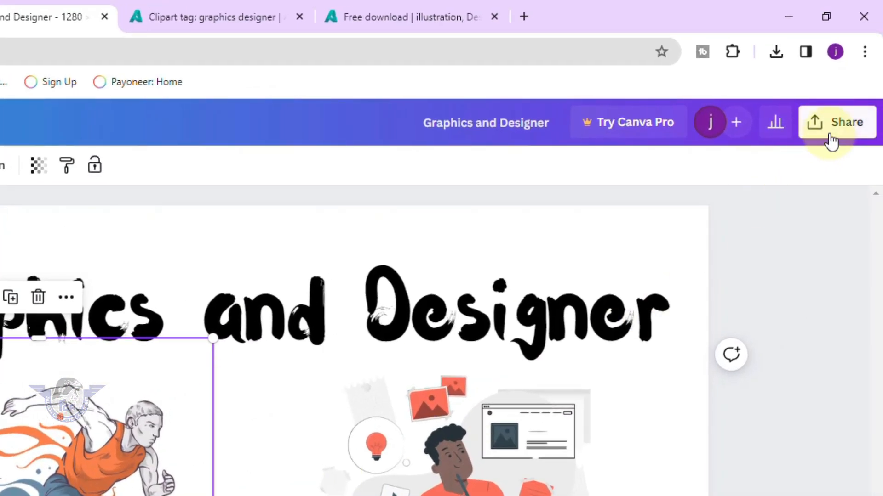
- Download the design as a PNG at 1,280 × 720 px and close the download confirmation
click(830, 135)
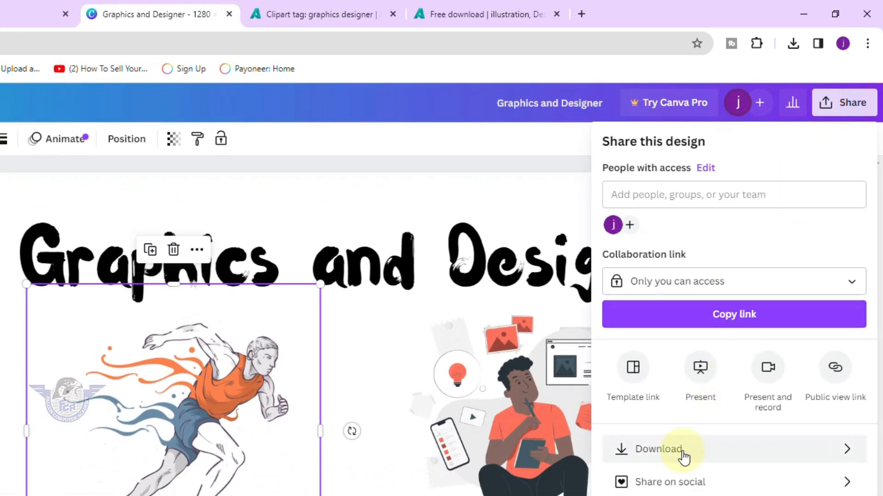
click(683, 453)
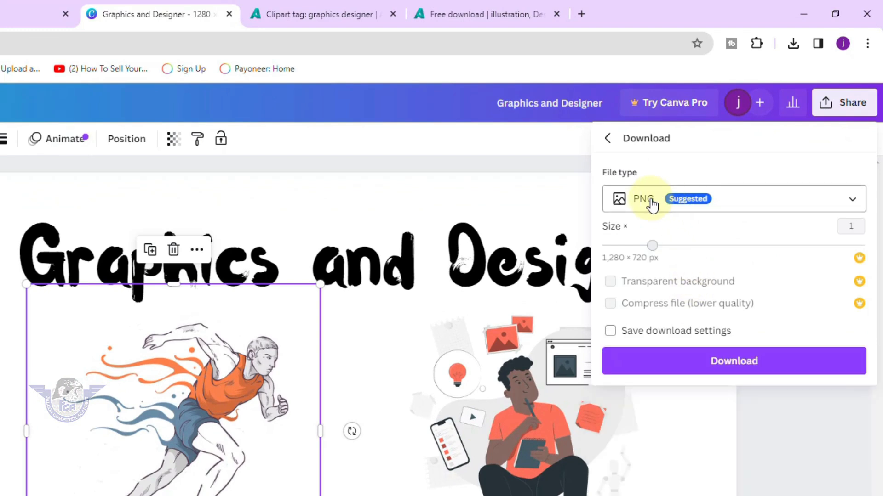
click(695, 365)
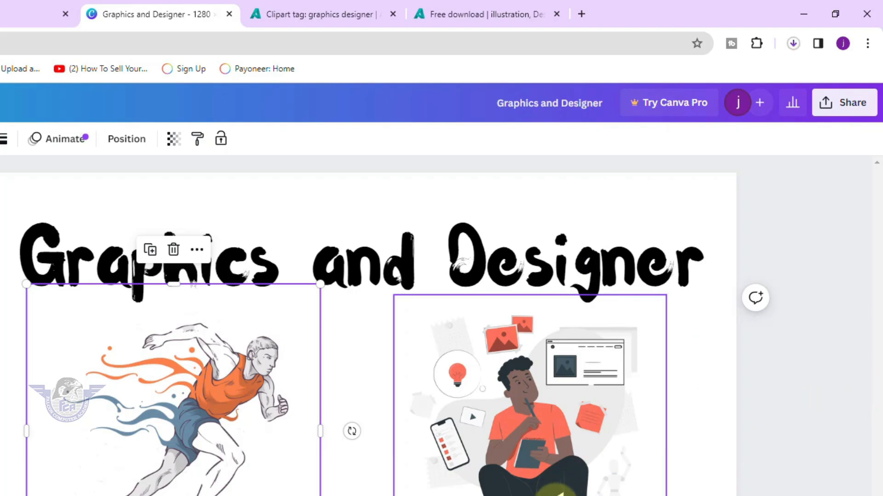
click(840, 396)
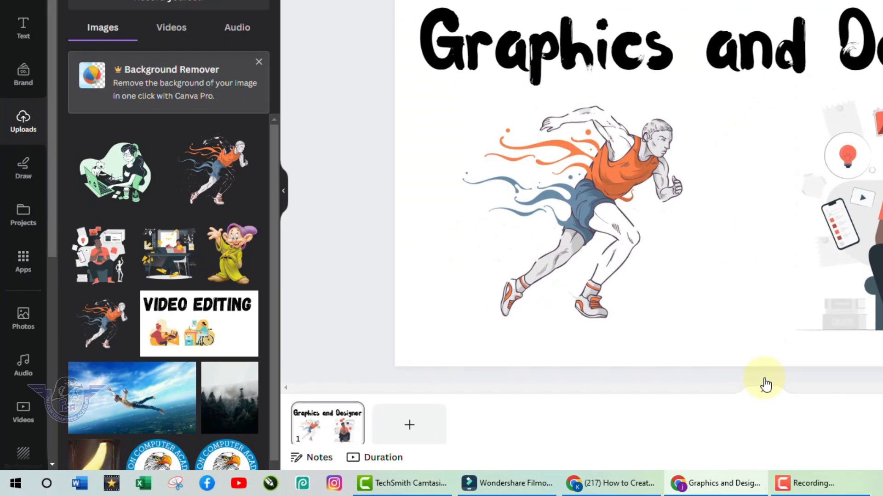
- Add a blank second page to the design and make it the current page
click(609, 464)
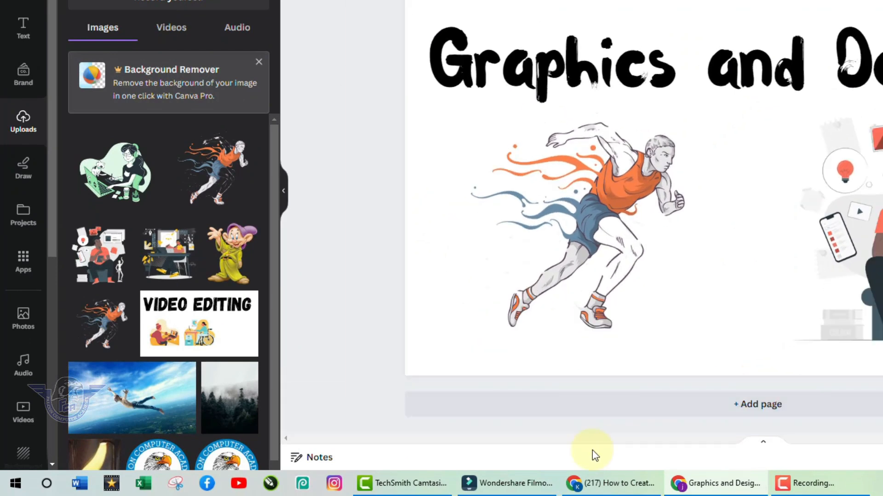
click(763, 448)
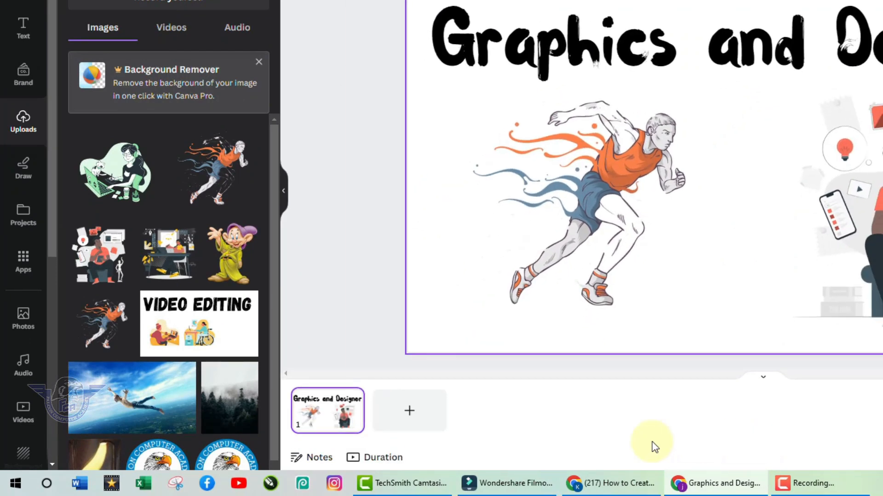
click(409, 414)
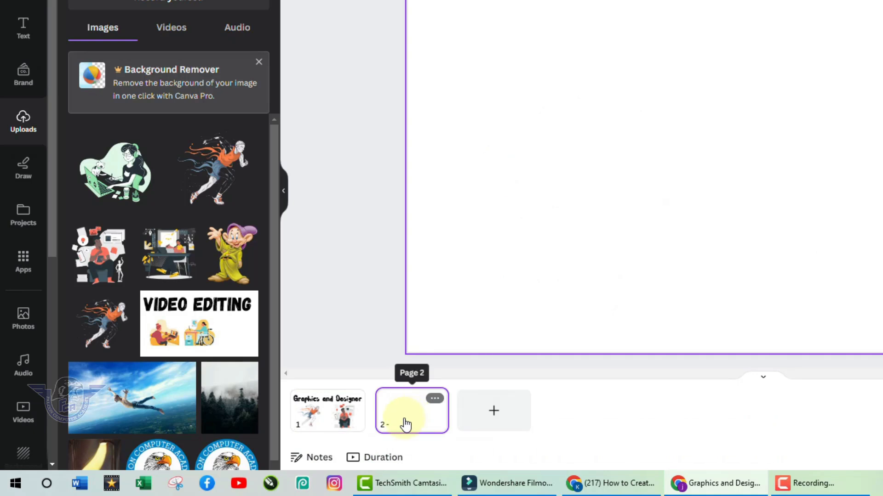
click(317, 416)
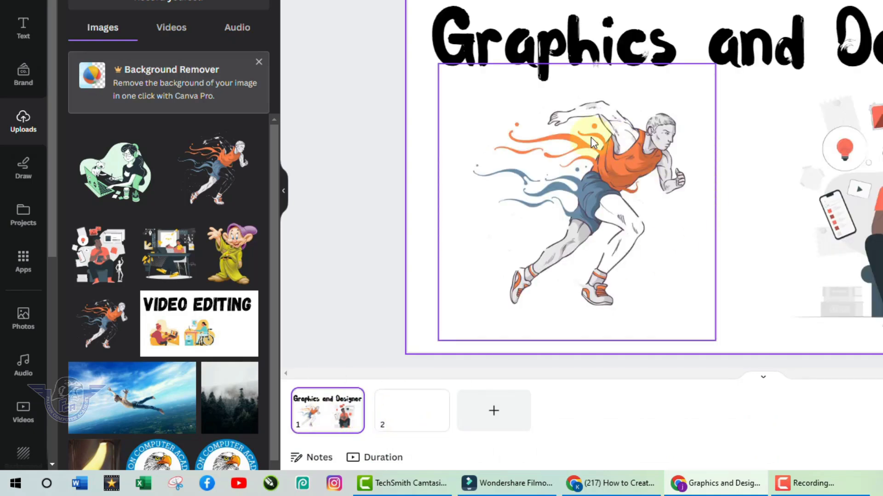
click(415, 412)
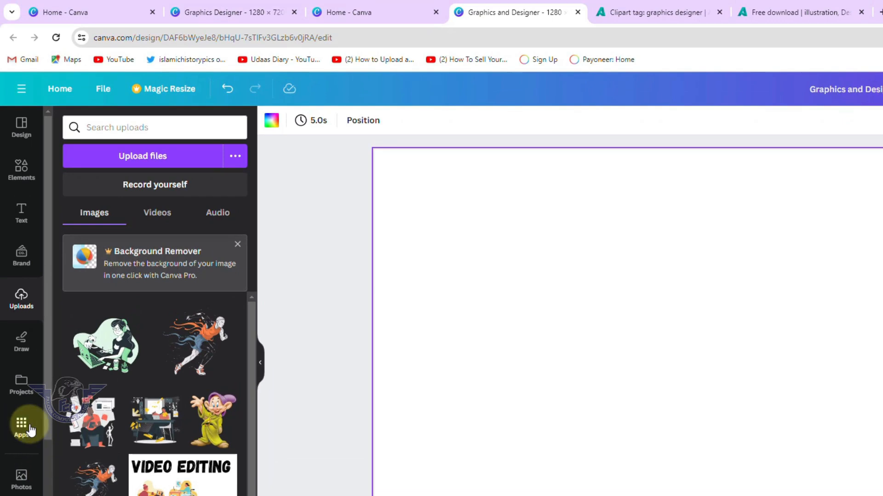
- Search the Canva apps for "speedpaint"
click(18, 428)
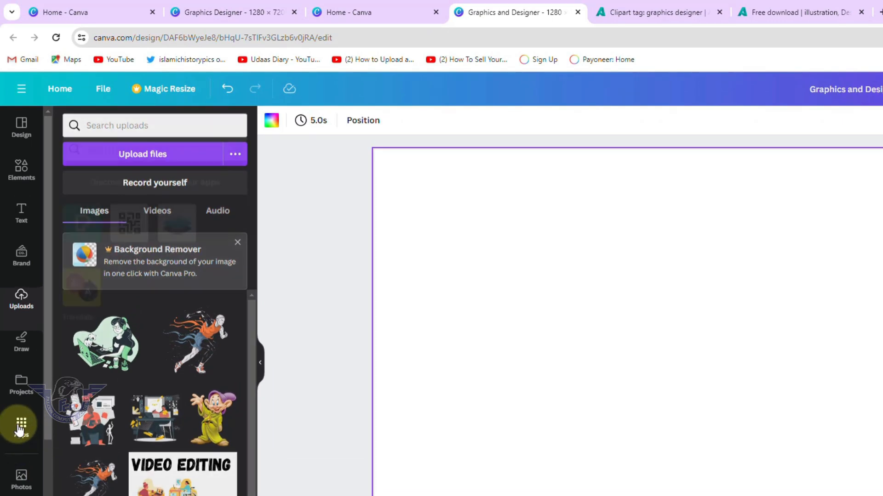
click(108, 122)
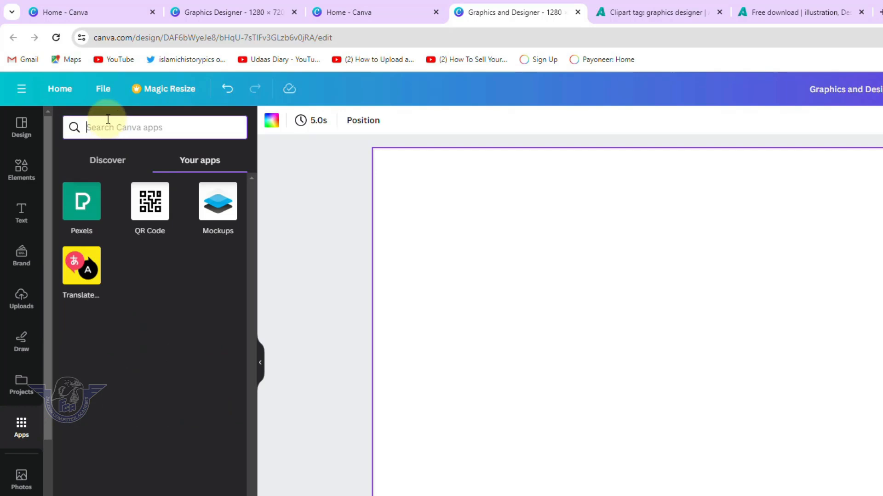
text(sp)
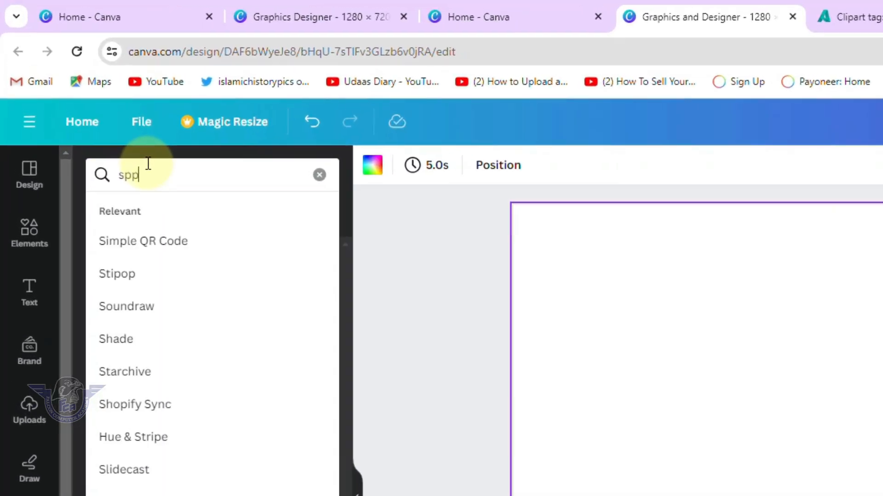
text(eedpaint)
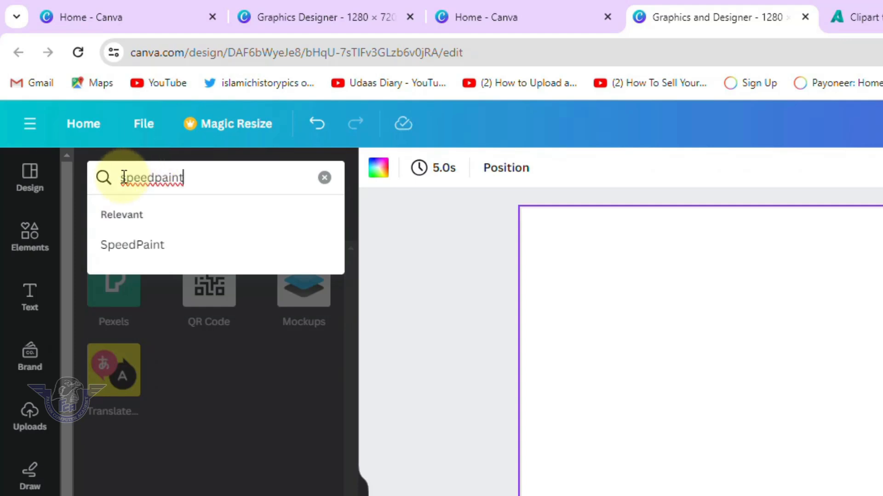
- Find the SpeedPaint app through the suggested search term and open it in the design
click(155, 252)
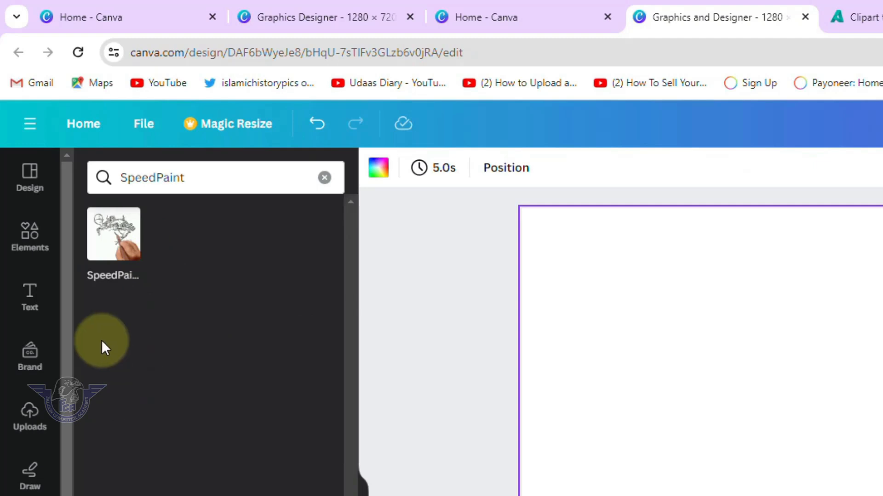
click(120, 251)
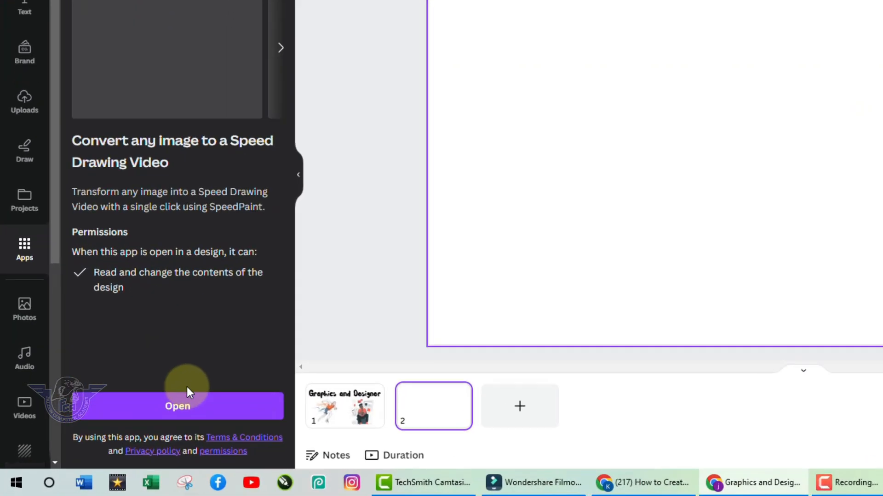
click(179, 407)
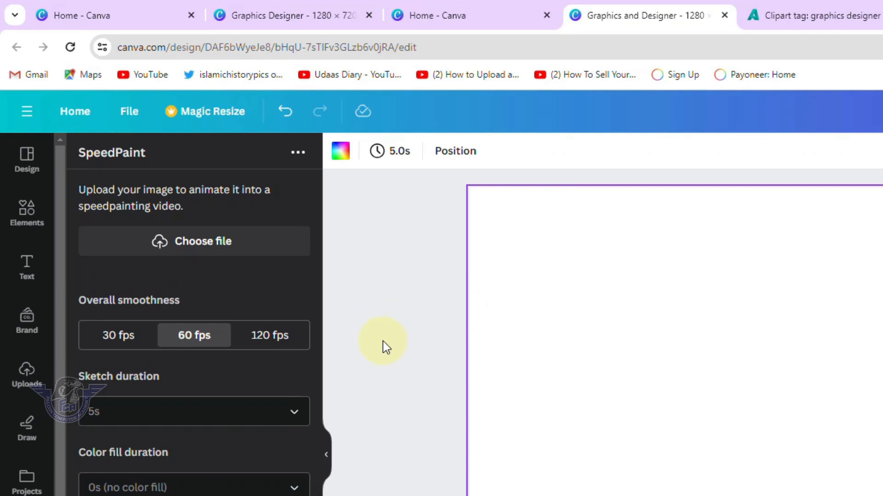
- Load Graphics and Designer.png from the Downloads folder into SpeedPaint as the image to animate
click(224, 244)
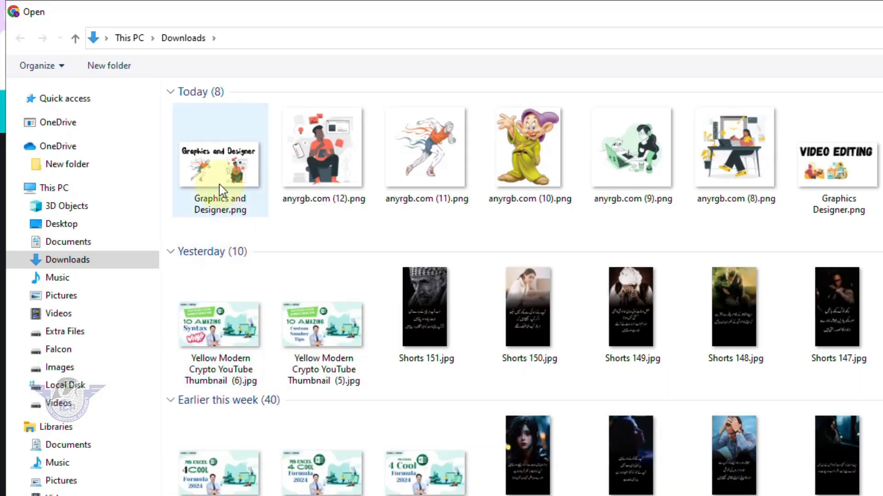
click(220, 184)
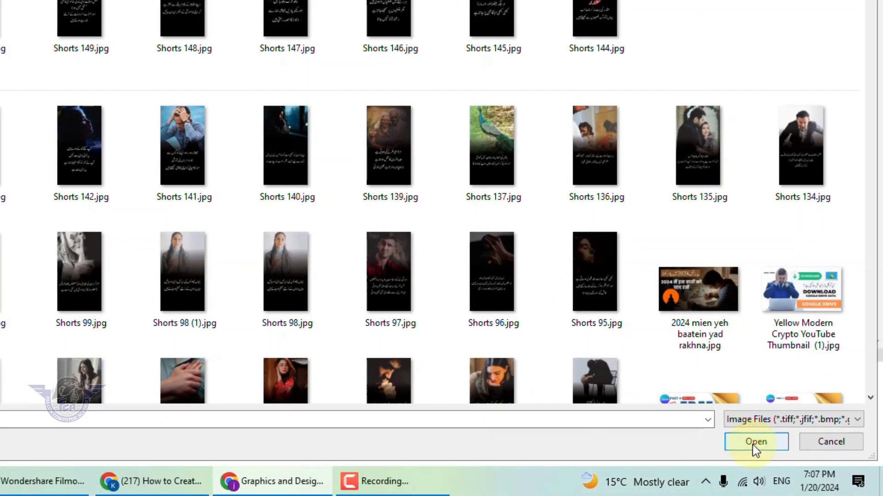
click(754, 444)
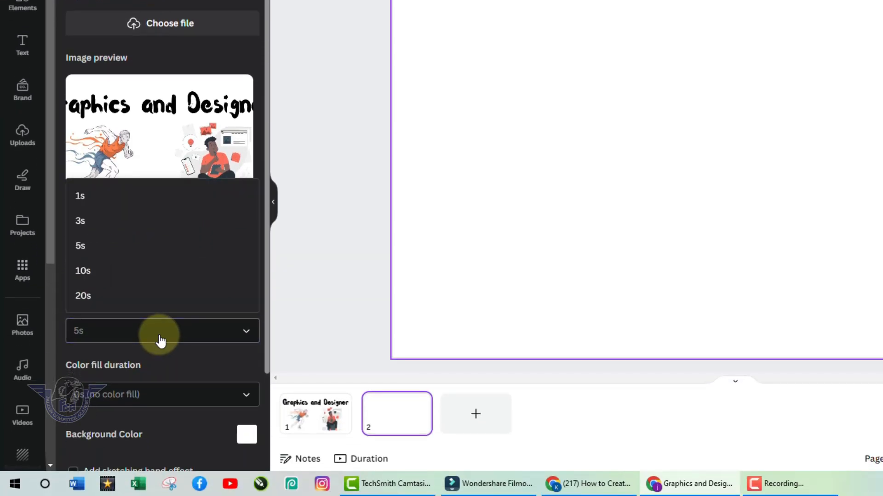
- Animate the image with a 10s sketch duration, a 15s color fill duration and the sketching hand effect
click(93, 279)
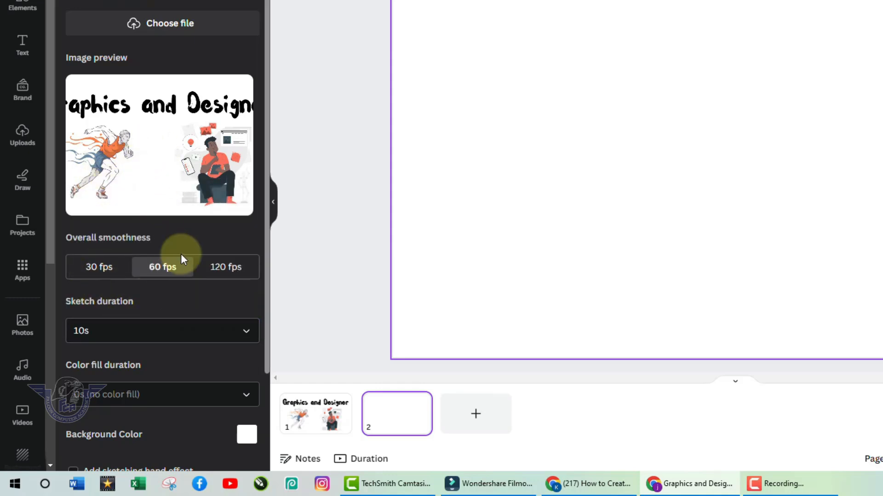
click(244, 397)
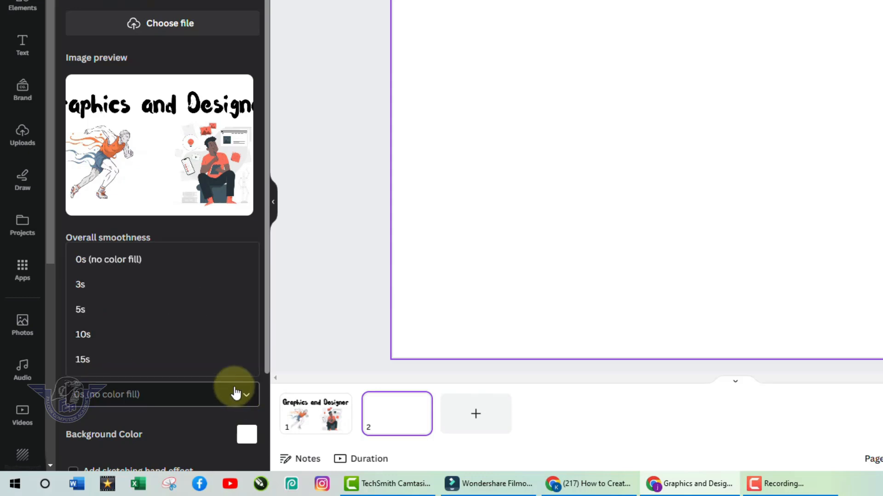
click(98, 361)
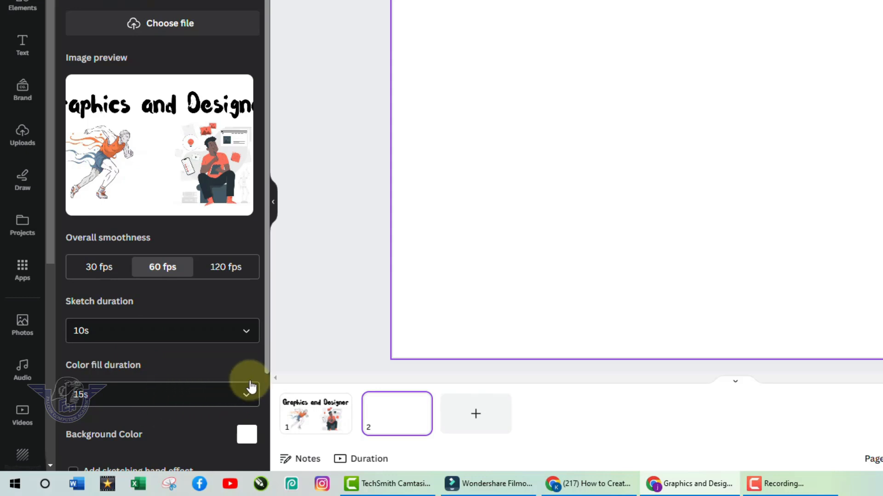
drag(268, 365, 269, 450)
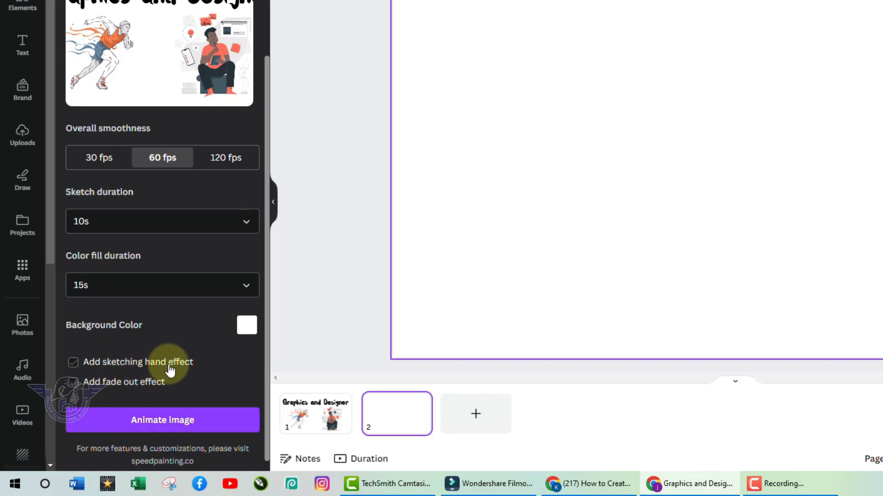
click(190, 364)
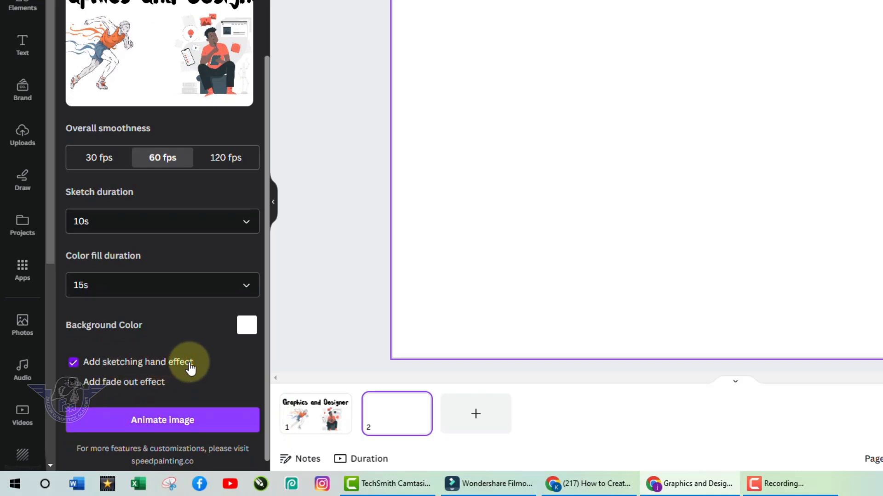
click(206, 428)
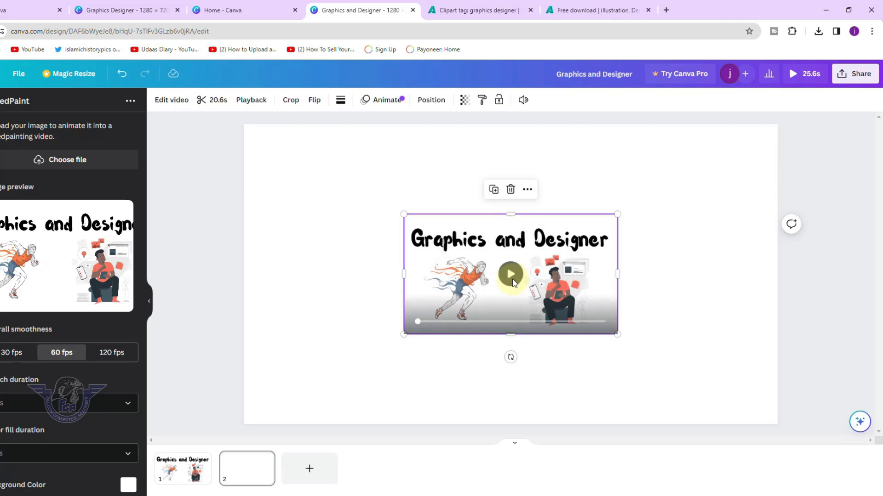
- Enlarge the generated speed drawing video from opposite corners until it fills the whole of page 2
drag(400, 335, 243, 423)
drag(617, 214, 777, 124)
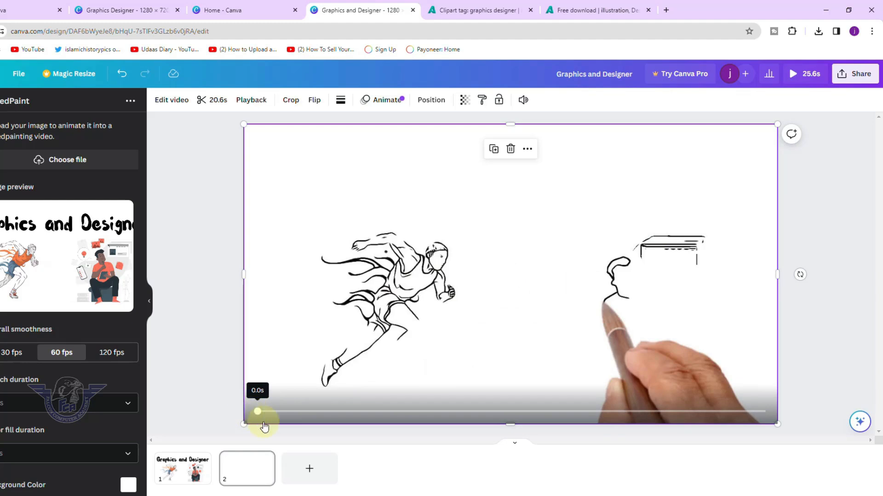
- Play the speed drawing video from its start and view the uploaded audio files
click(255, 412)
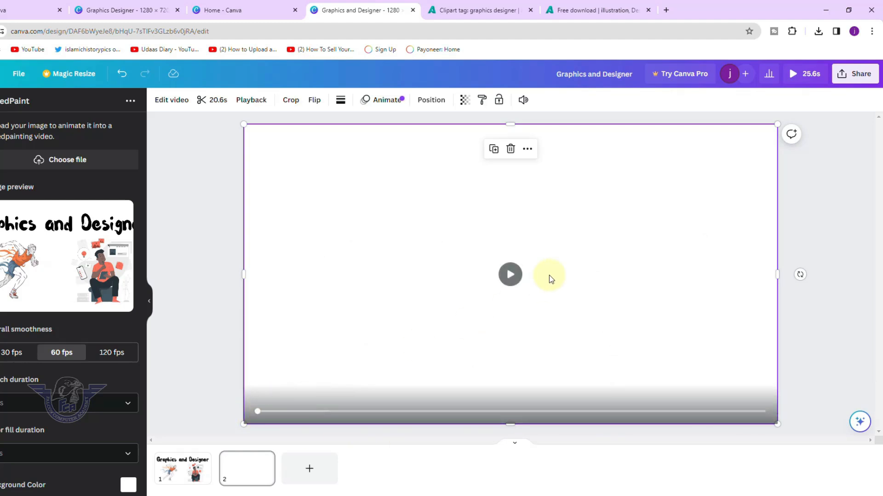
click(516, 275)
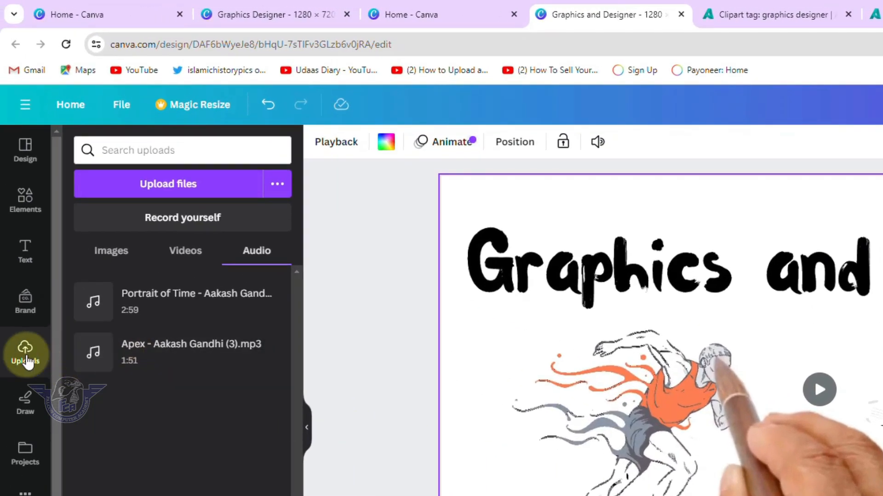
click(254, 258)
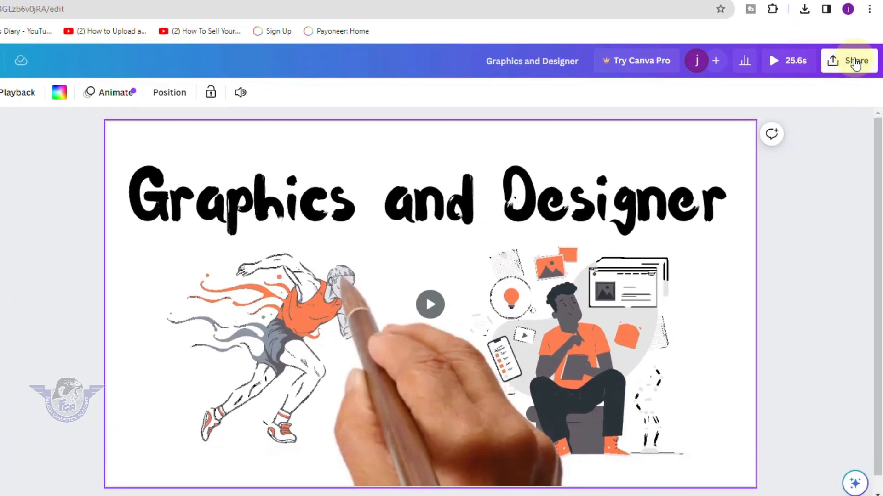
- Download only page 2 of the design as an MP4 video
click(851, 84)
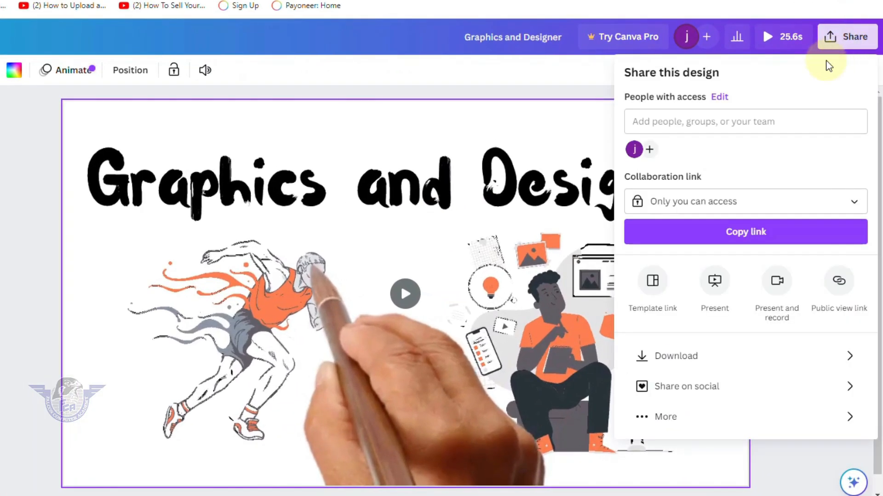
click(690, 362)
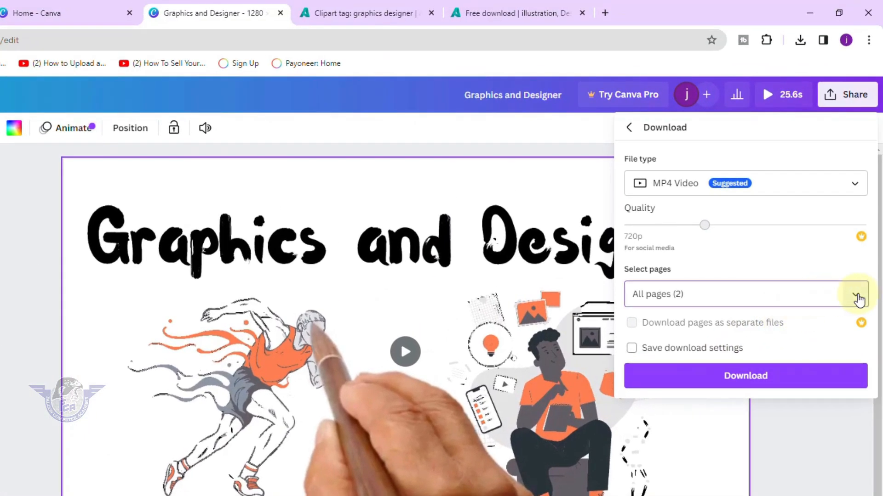
click(848, 299)
click(858, 335)
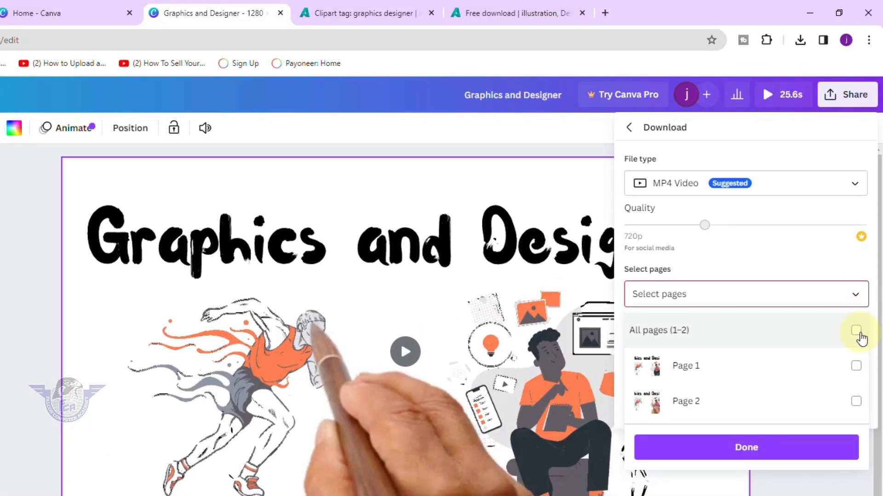
click(856, 403)
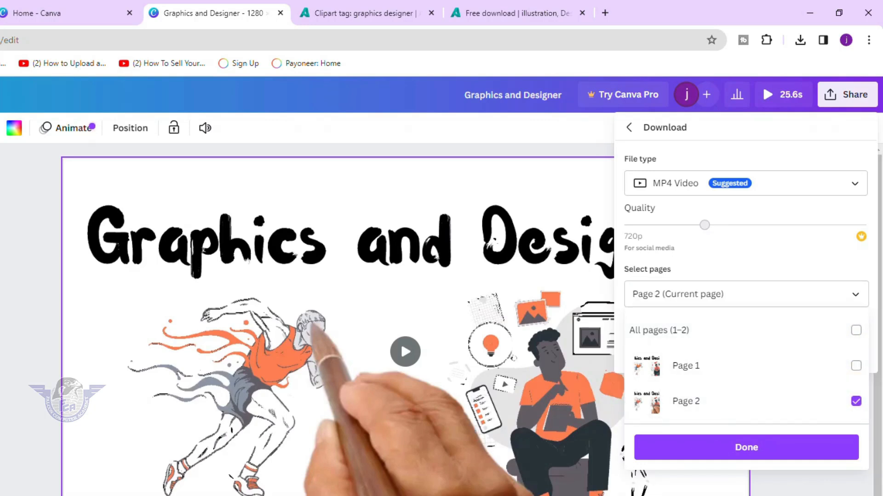
click(738, 444)
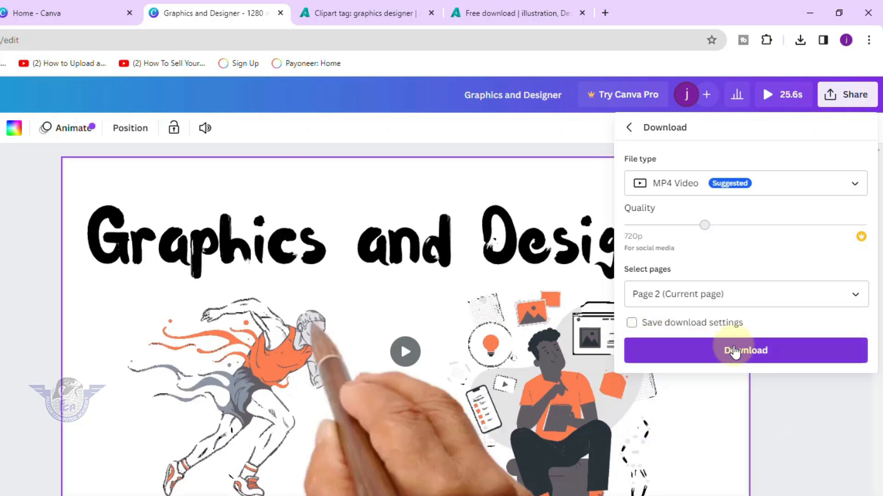
click(749, 355)
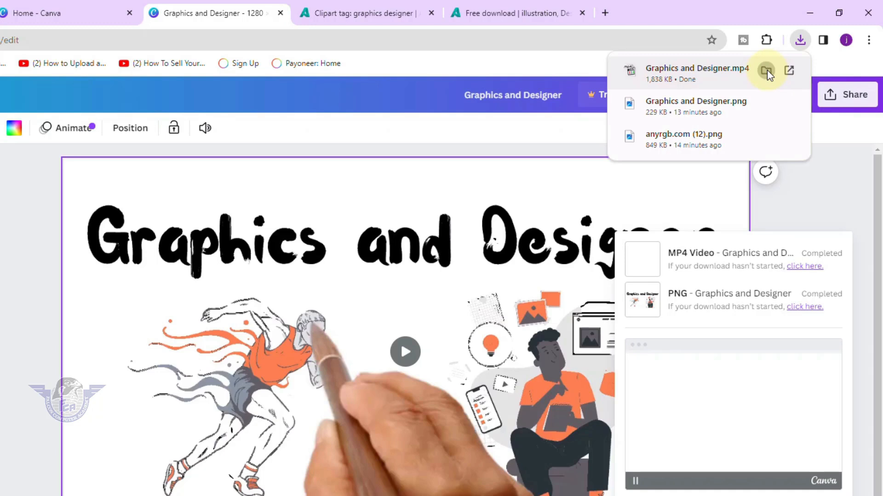
- Show the downloaded Graphics and Designer.mp4 in its folder and open it for playback
click(767, 70)
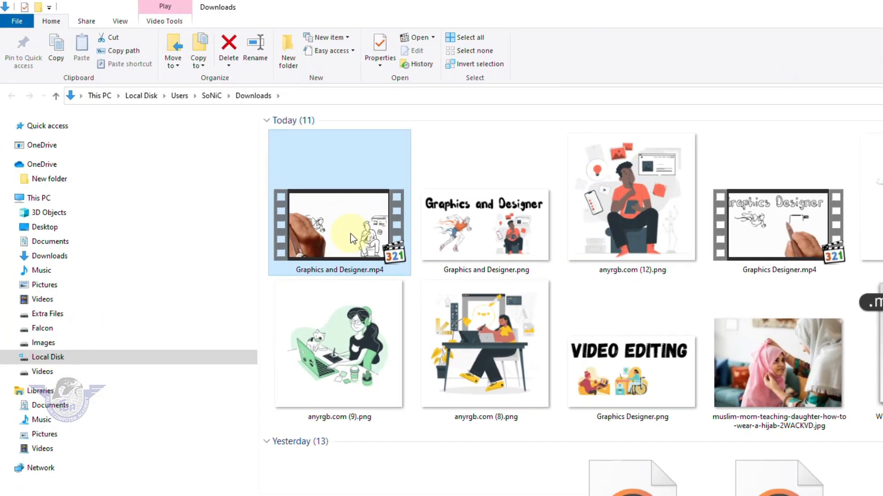
double_click(350, 233)
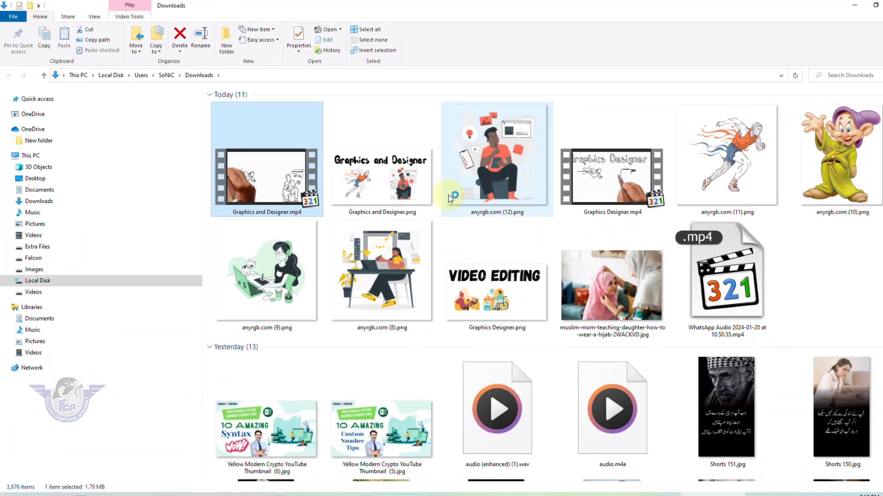